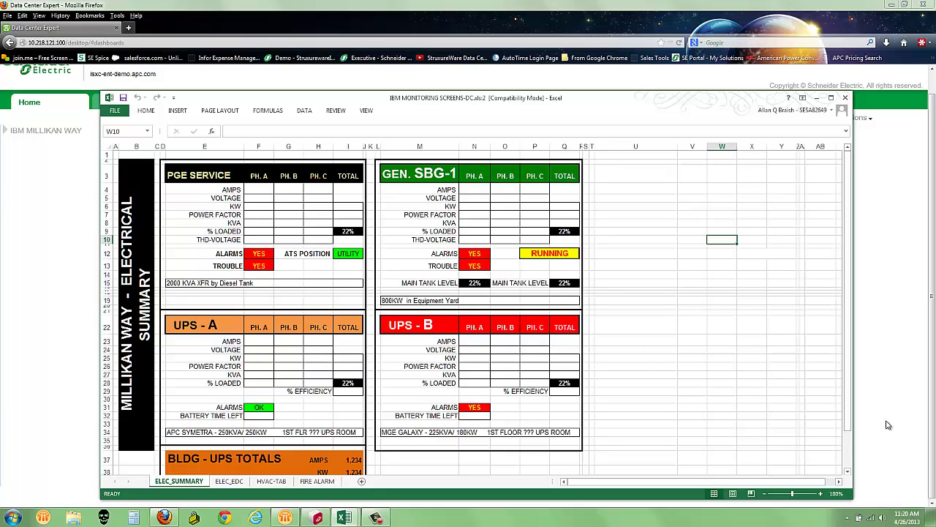
Step: Bring up the StruxureWare Data Center Expert desktop client to view its device list, and return to the web dashboard in Firefox
{"action": "key", "text": "alt+Tab"}
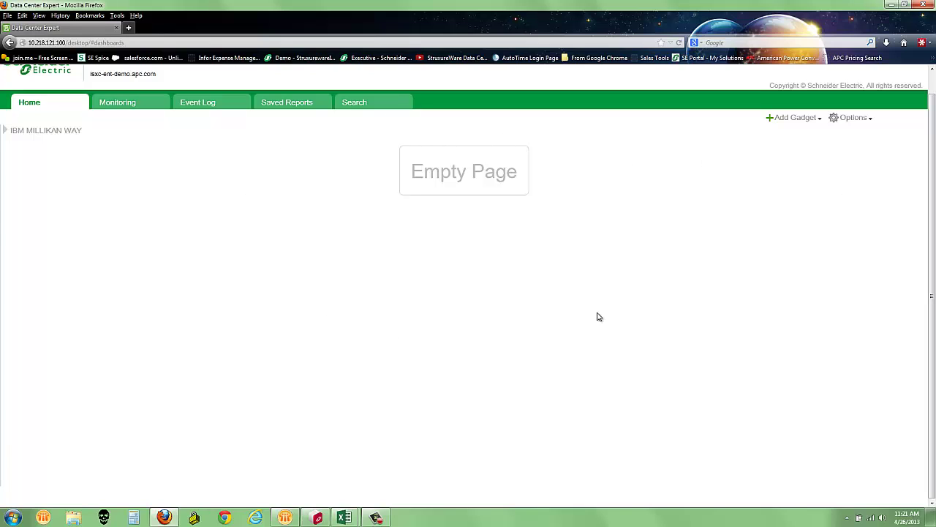
{"action": "left_click", "coordinate": [317, 518]}
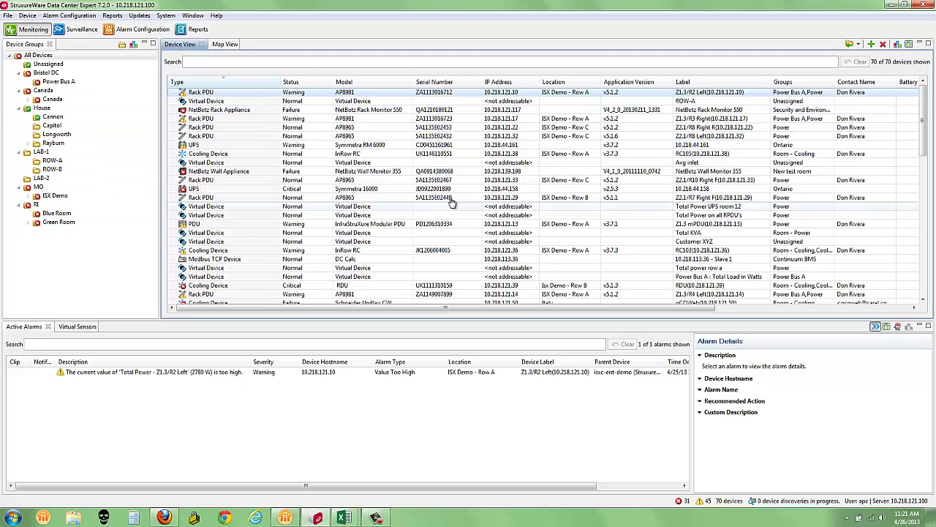
{"action": "left_click", "coordinate": [892, 4]}
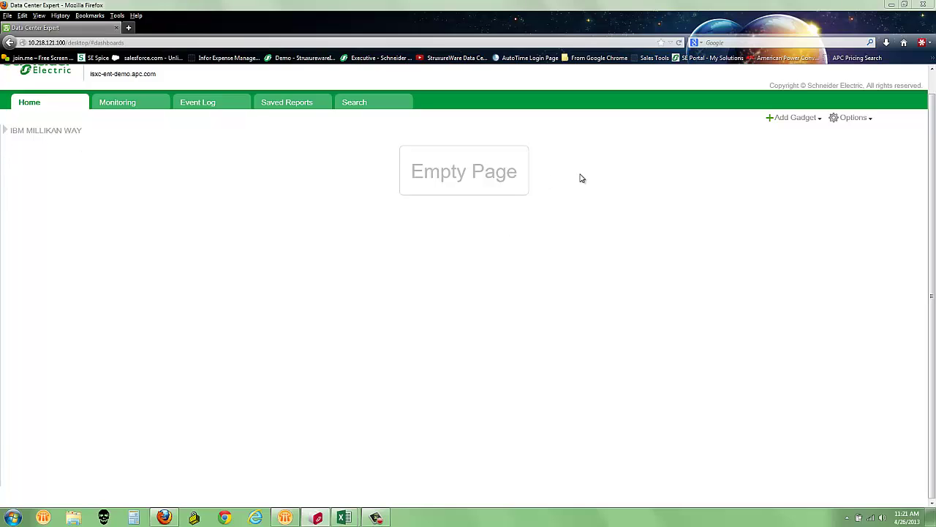
Step: View the BQ Device Summary and Cell Site dashboard pages, and return to the IBM MILLIKAN WAY page with the page list collapsed
{"action": "left_click", "coordinate": [4, 131]}
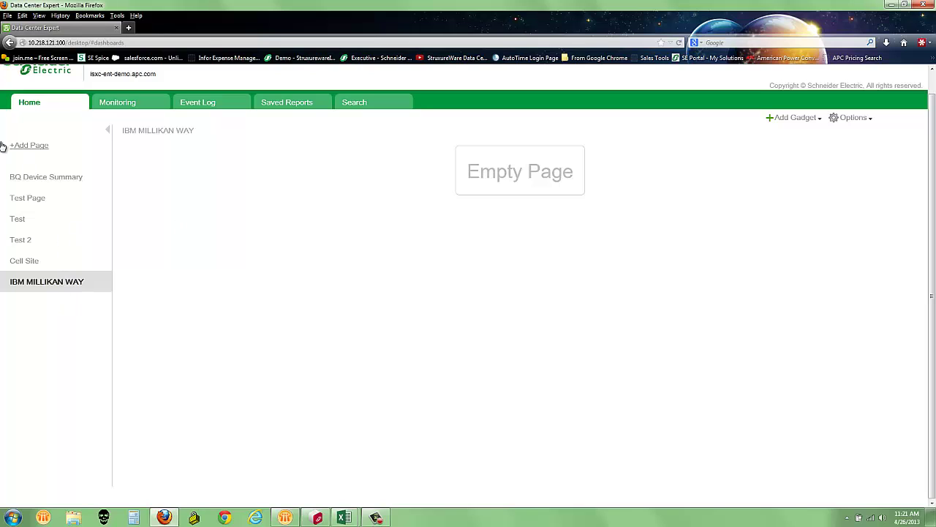
{"action": "left_click", "coordinate": [36, 145]}
{"action": "left_click", "coordinate": [63, 159]}
{"action": "left_click", "coordinate": [74, 178]}
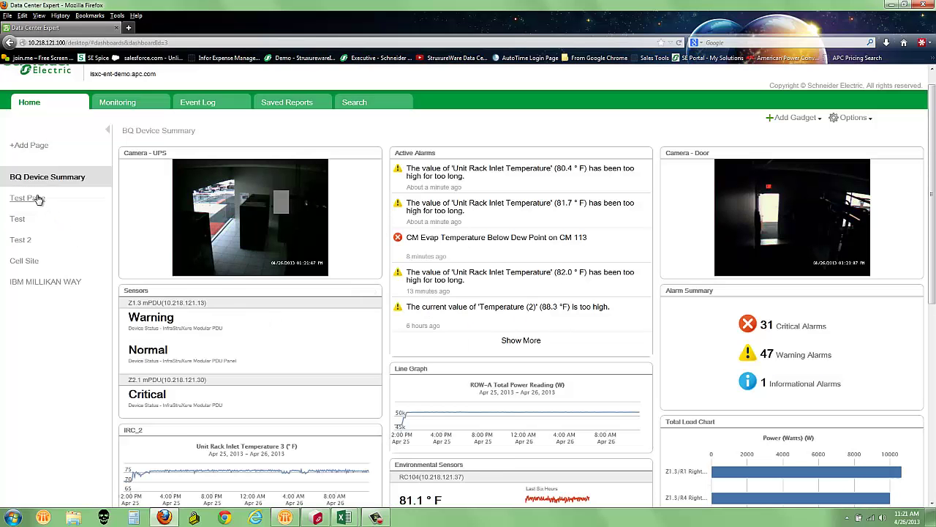
{"action": "left_click", "coordinate": [30, 263]}
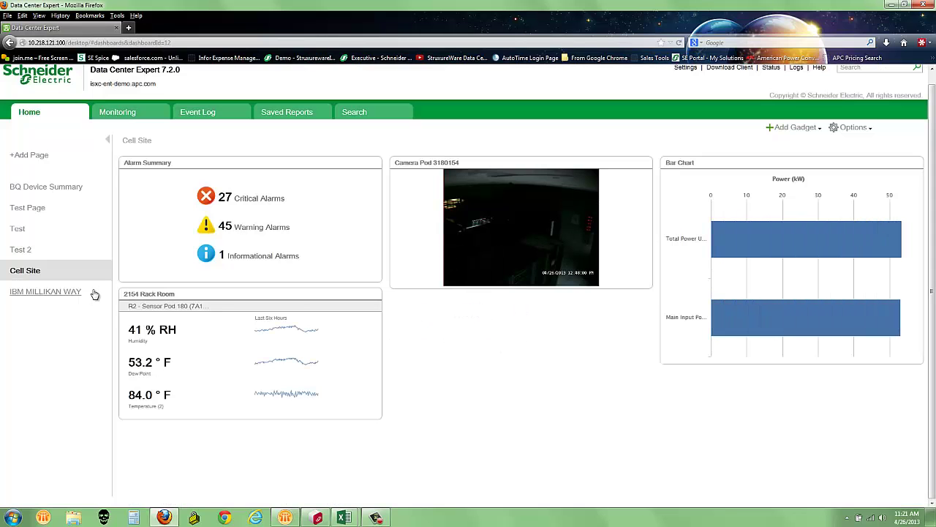
{"action": "left_click", "coordinate": [47, 291]}
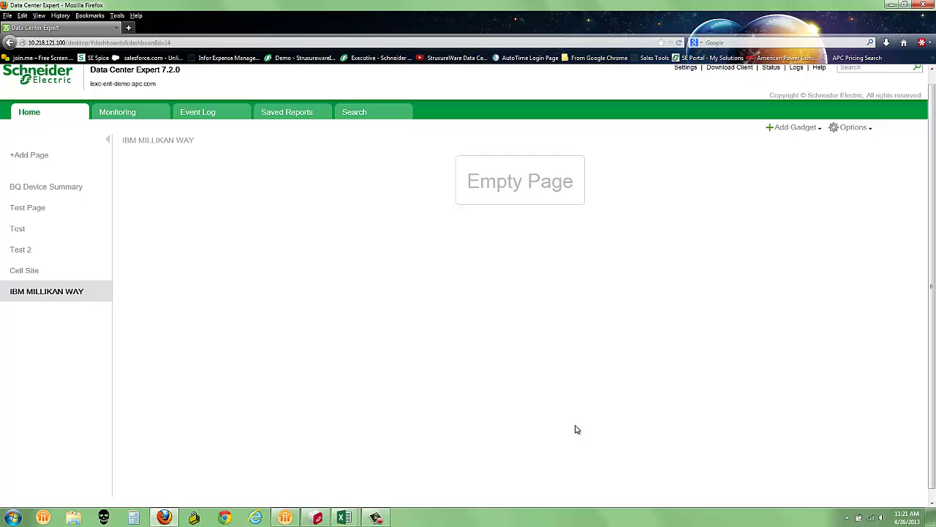
{"action": "left_click", "coordinate": [107, 139]}
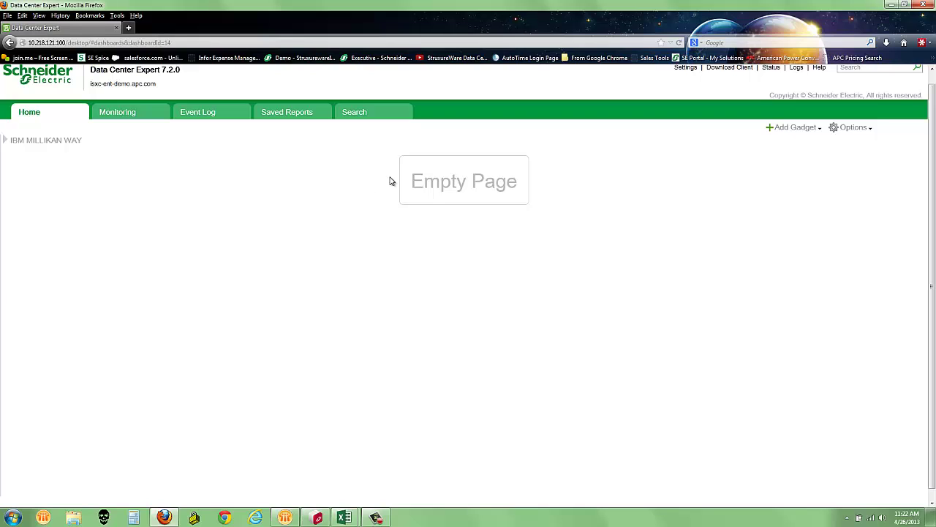
Step: Add an Alarm Summary gadget and an Active Alarms gadget that includes hidden alarms to the IBM MILLIKAN WAY page
{"action": "left_click", "coordinate": [820, 128]}
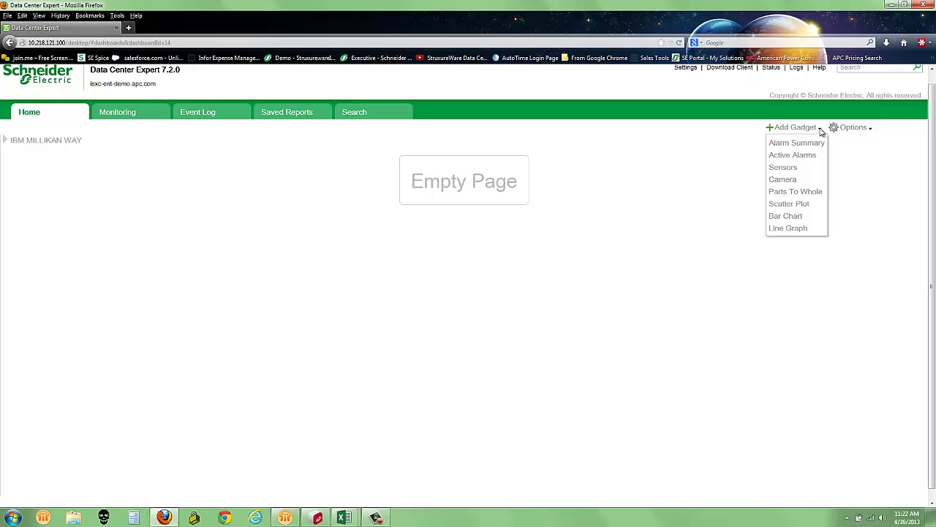
{"action": "left_click", "coordinate": [803, 144]}
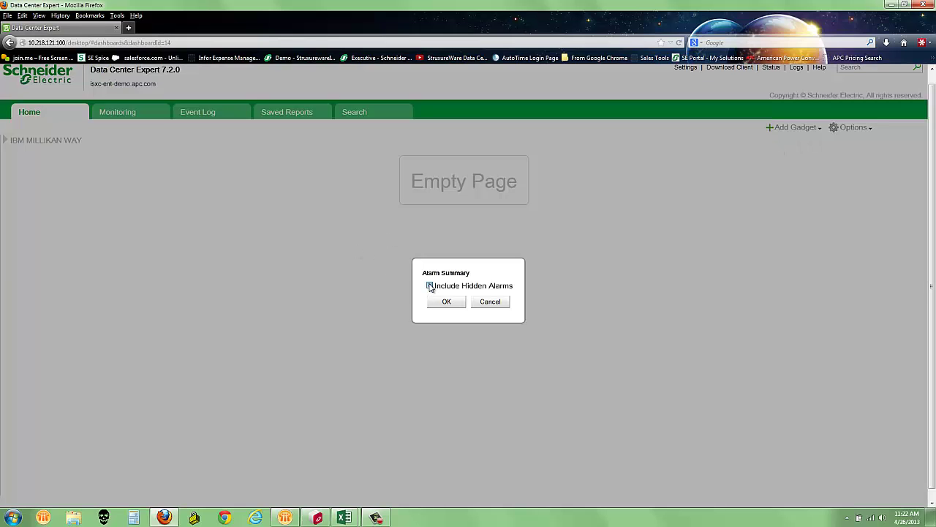
{"action": "left_click", "coordinate": [446, 302]}
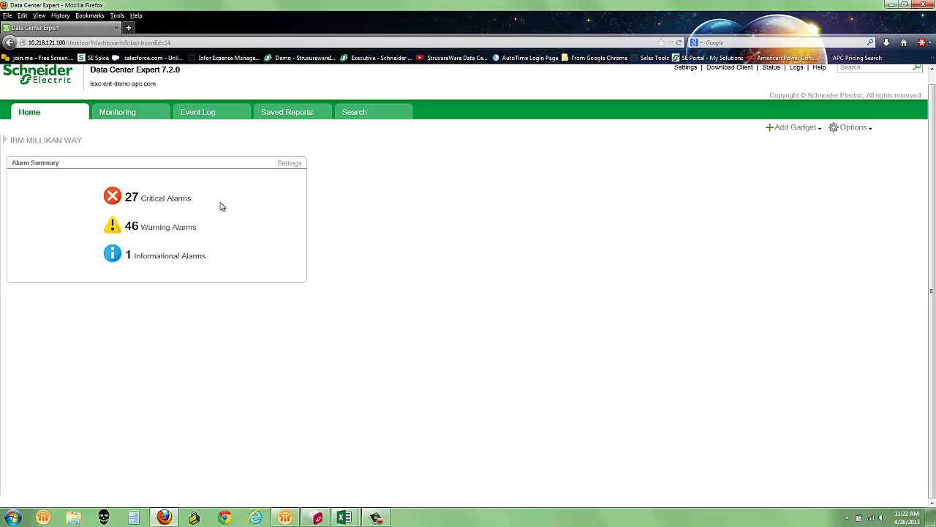
{"action": "left_click", "coordinate": [779, 127]}
{"action": "left_click", "coordinate": [807, 157]}
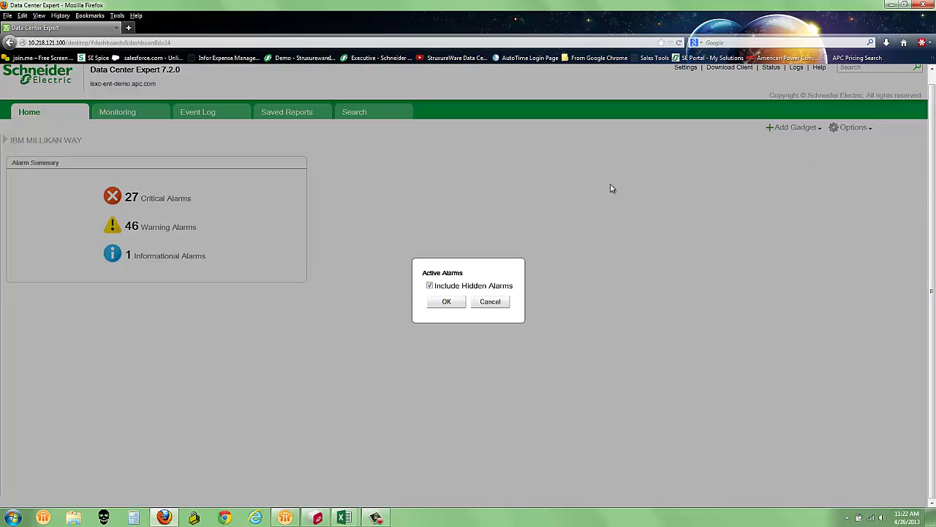
{"action": "left_click", "coordinate": [447, 302]}
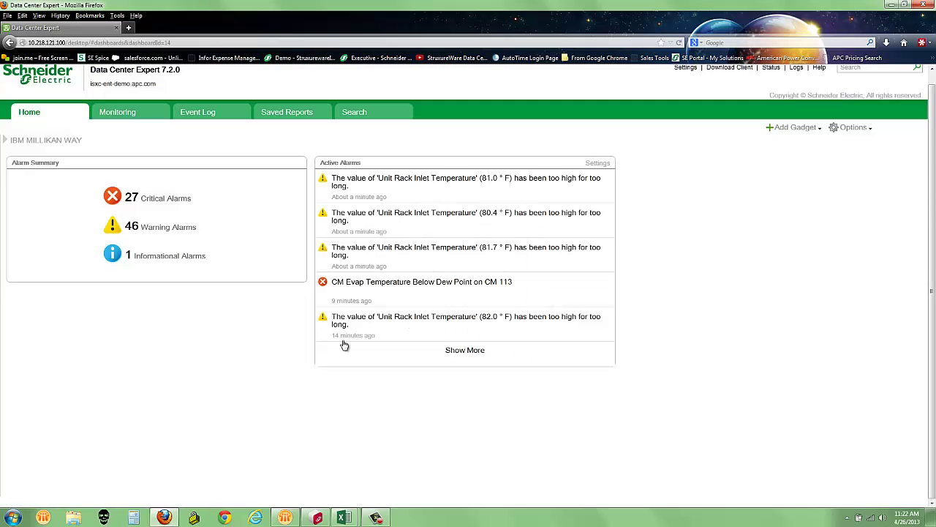
Step: Expand the CM Evap Temperature Below Dew Point alarm, open the device's own log-on page from its IP address, and close it
{"action": "left_click", "coordinate": [374, 284]}
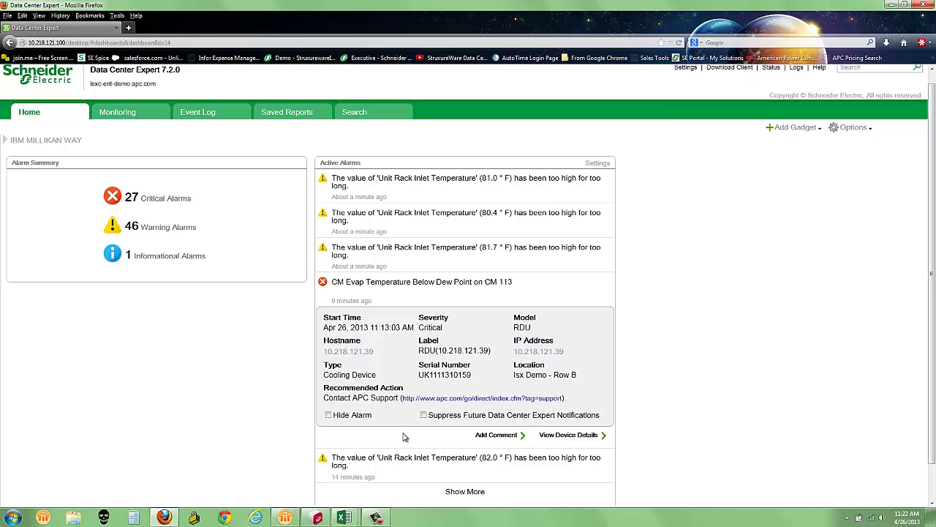
{"action": "left_click", "coordinate": [531, 352]}
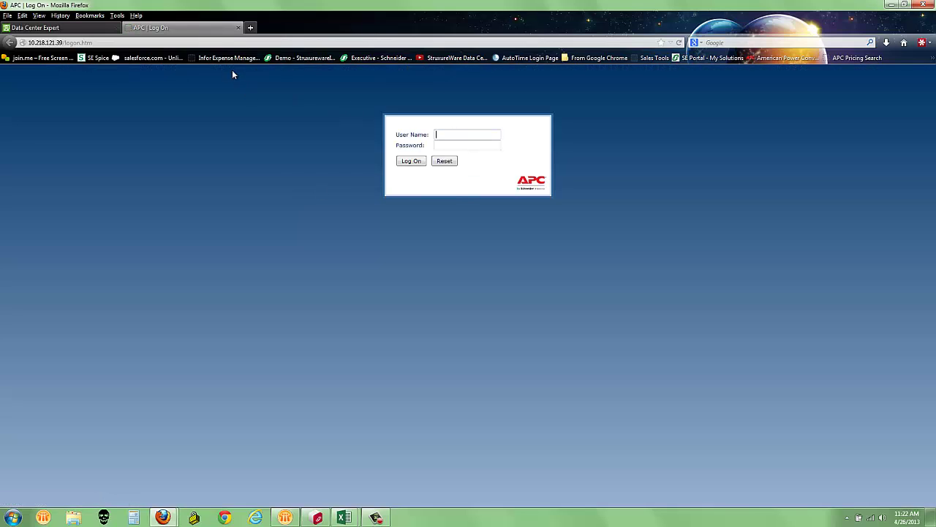
{"action": "left_click", "coordinate": [238, 28]}
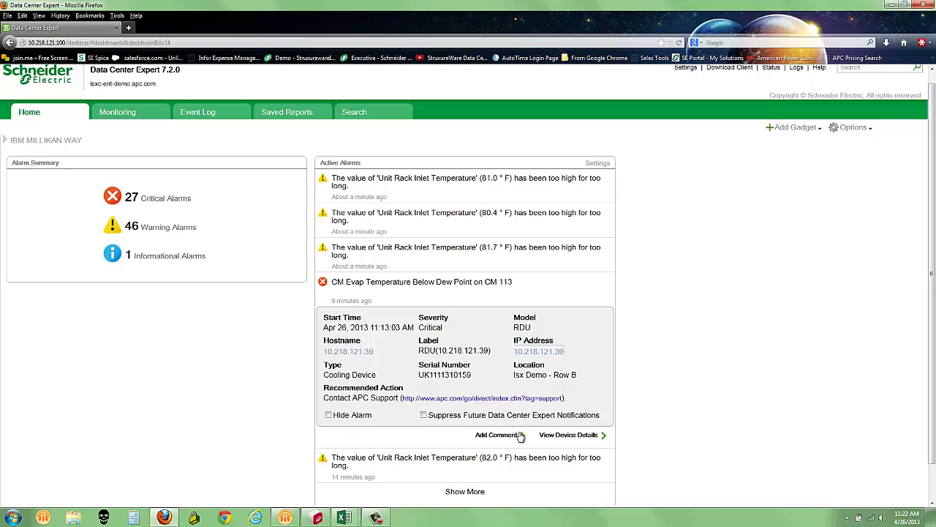
Step: View the RDU cooling device's details and open the history graph of Fan 2 Run Hours - CM 010102 from its sensor list
{"action": "left_click", "coordinate": [574, 434]}
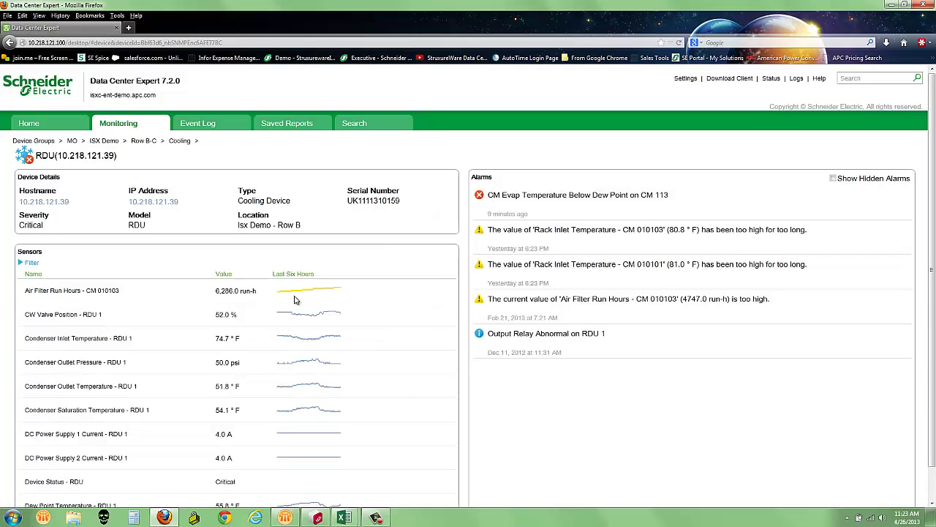
{"action": "scroll", "coordinate": [138, 240], "scroll_direction": "down", "scroll_amount": 1}
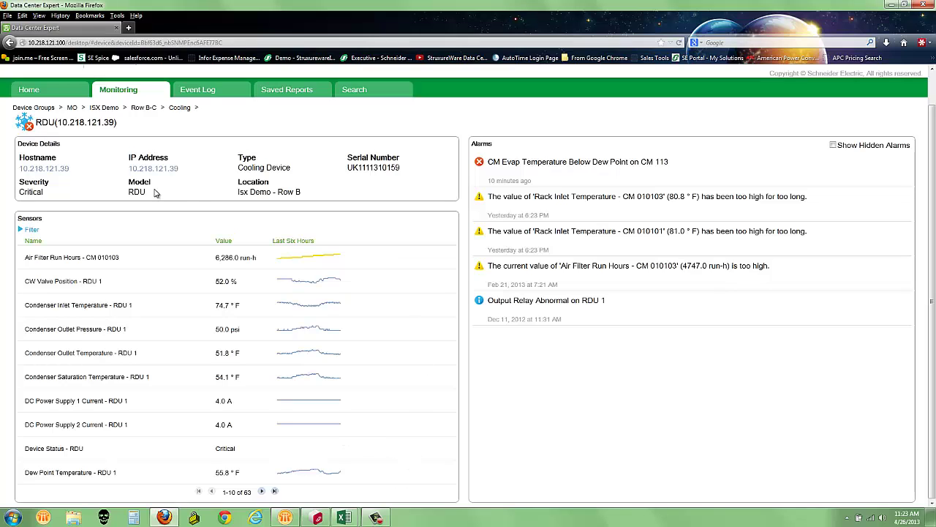
{"action": "left_click", "coordinate": [262, 492]}
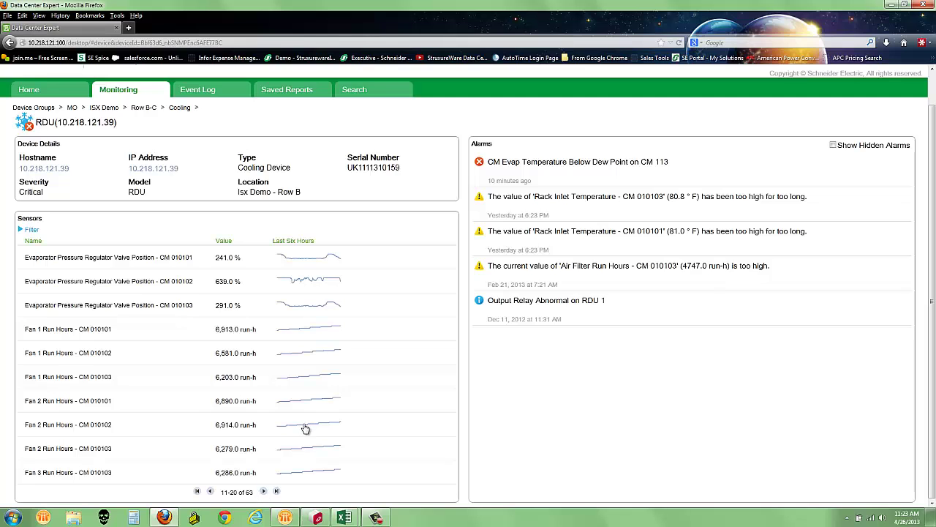
{"action": "left_click", "coordinate": [302, 425]}
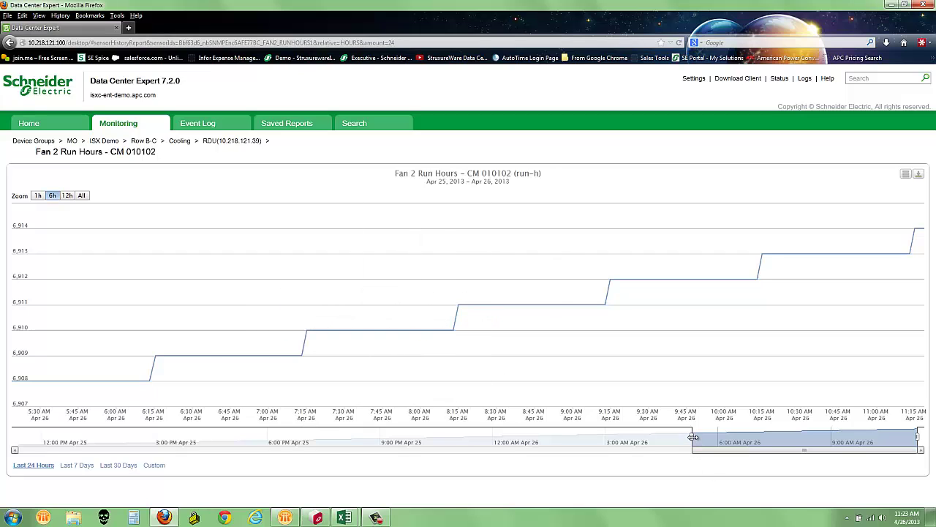
Step: Adjust the fan history graph's time range to start at about 3:00 AM on Apr 26, and return to the dashboard
{"action": "left_click_drag", "start_coordinate": [692, 437], "coordinate": [729, 437]}
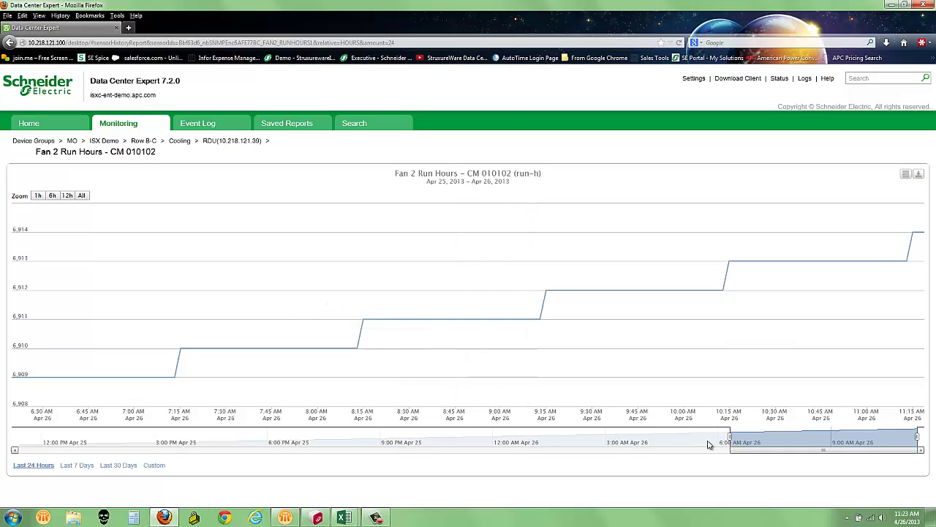
{"action": "left_click_drag", "start_coordinate": [730, 441], "coordinate": [391, 466]}
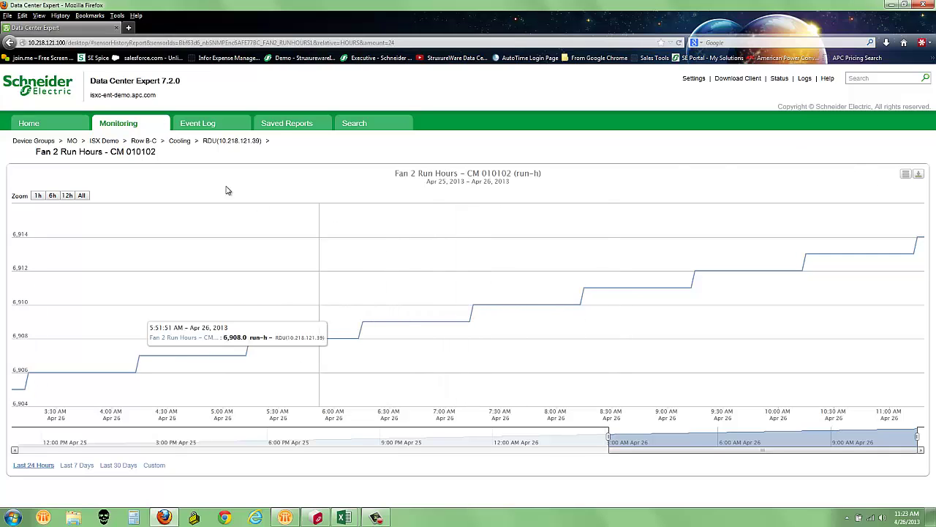
{"action": "left_click", "coordinate": [10, 43]}
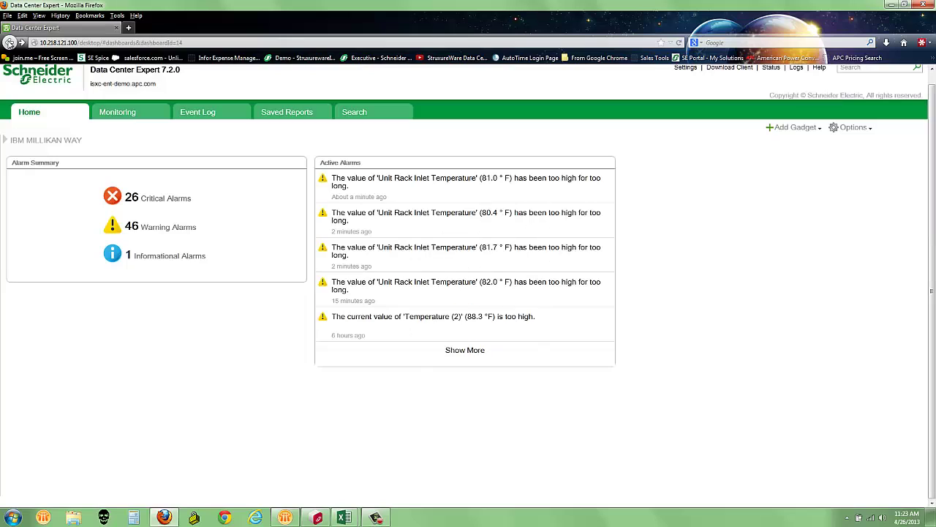
Step: Expand the Temperature (2) alarm, view its comment page, and return to the dashboard without adding a comment
{"action": "left_click", "coordinate": [383, 319]}
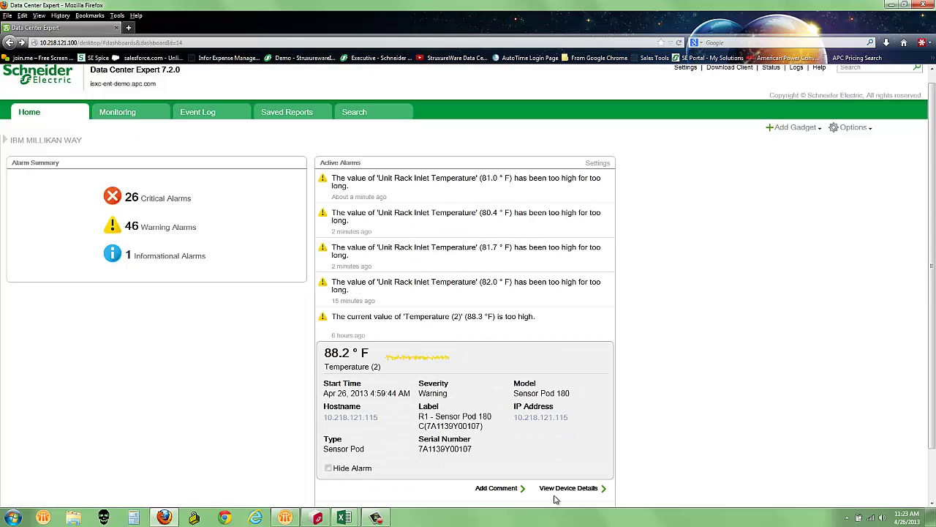
{"action": "left_click", "coordinate": [505, 488]}
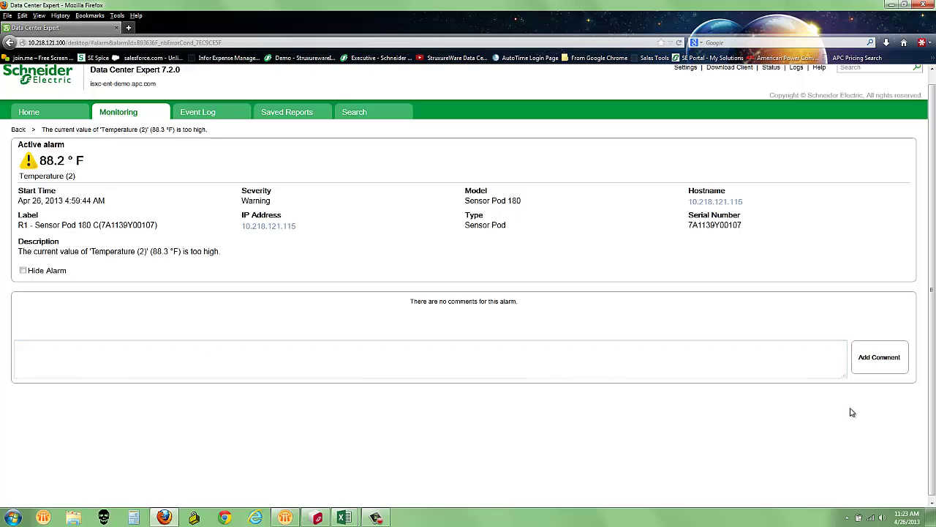
{"action": "left_click", "coordinate": [29, 113]}
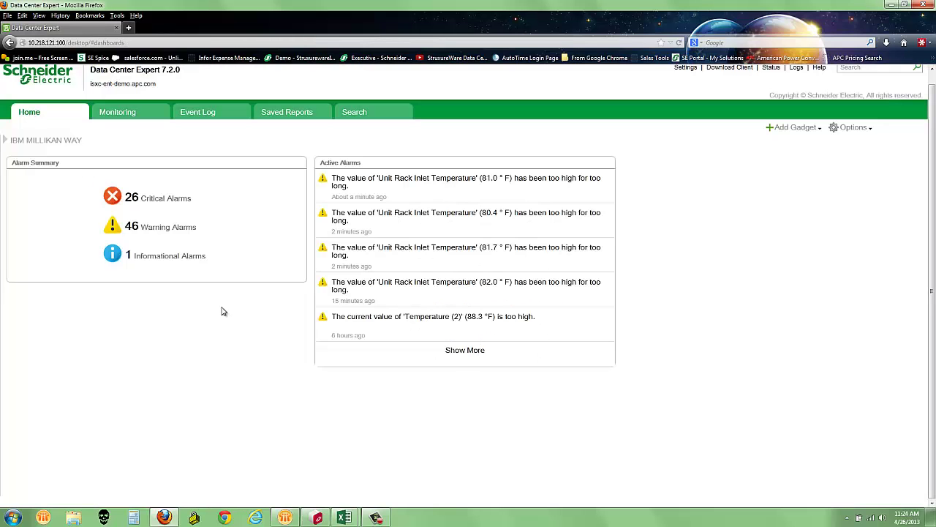
Step: Start a new Sensors gadget titled UPS Sensors with a refresh interval of 1 Minute
{"action": "left_click", "coordinate": [819, 129]}
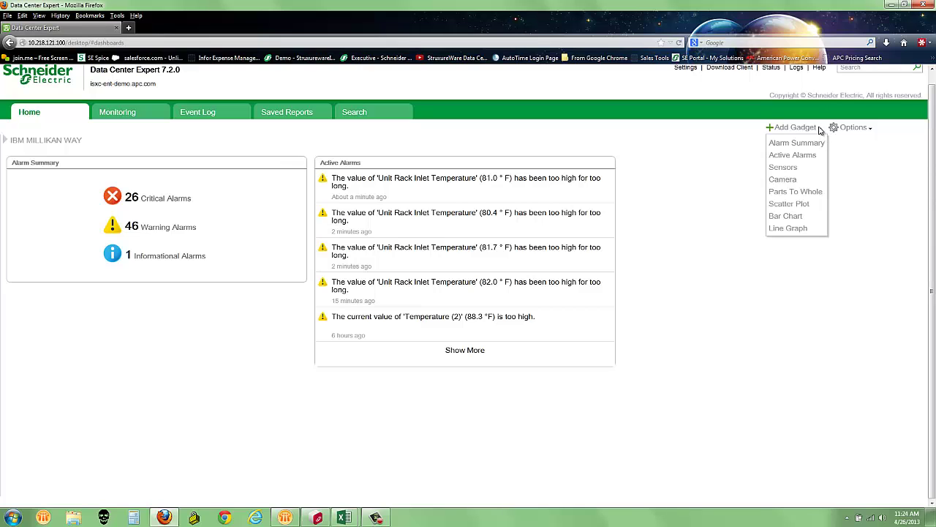
{"action": "left_click", "coordinate": [780, 168]}
{"action": "left_click", "coordinate": [479, 274]}
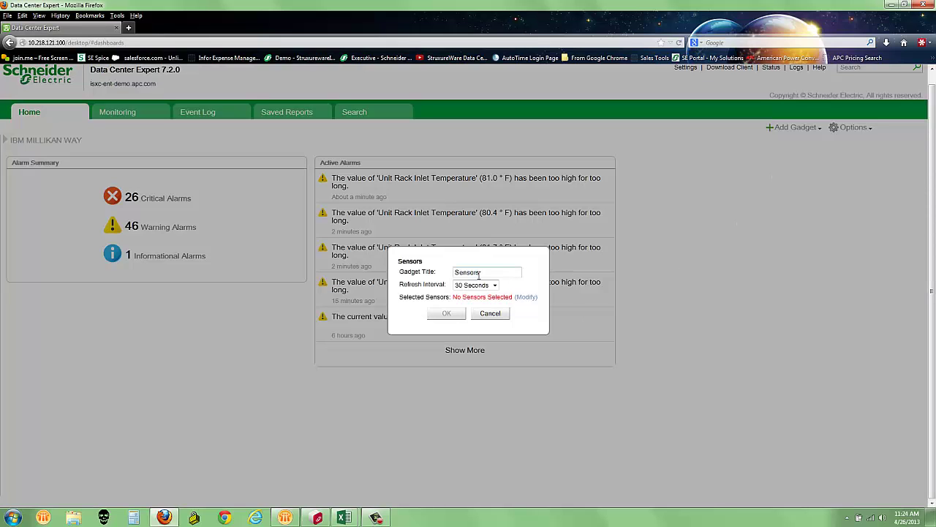
{"action": "left_click", "coordinate": [456, 272]}
{"action": "type", "text": "I"}
{"action": "type", "text": "UPS"}
{"action": "left_click", "coordinate": [495, 285]}
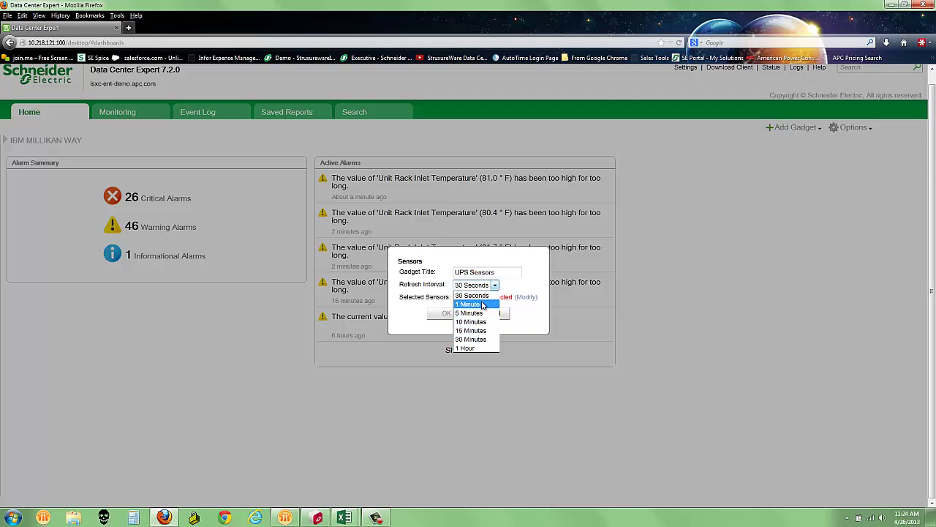
{"action": "left_click", "coordinate": [475, 304]}
Step: Search for "ups" sensors to include in the gadget and browse to the end of the third results page
{"action": "left_click", "coordinate": [528, 298]}
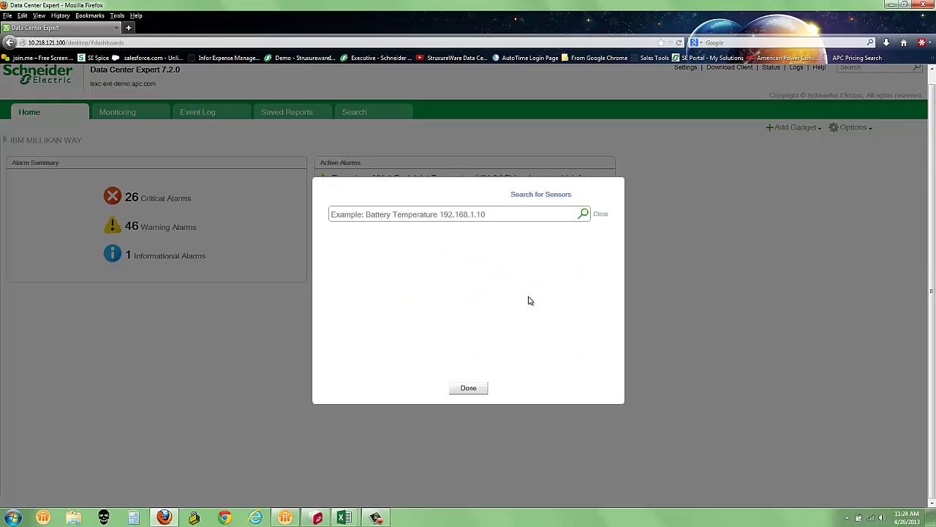
{"action": "left_click", "coordinate": [429, 211]}
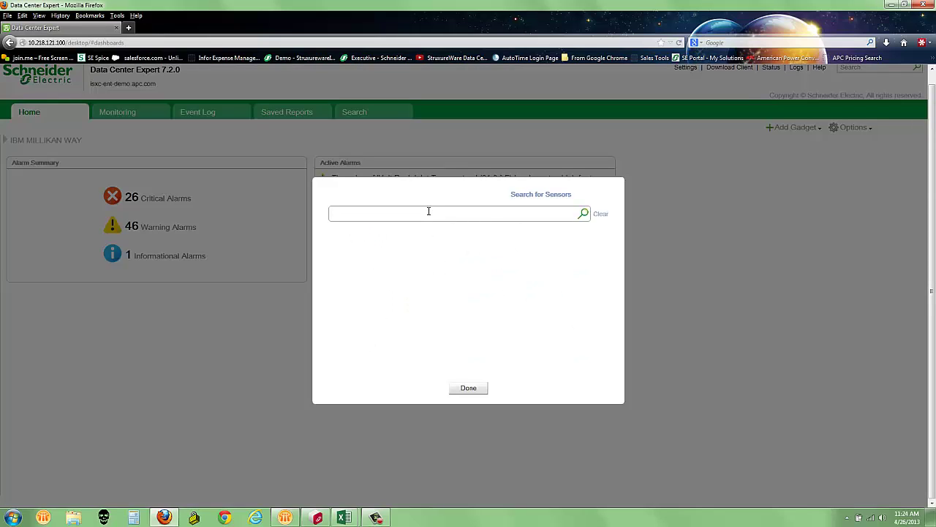
{"action": "type", "text": "ups"}
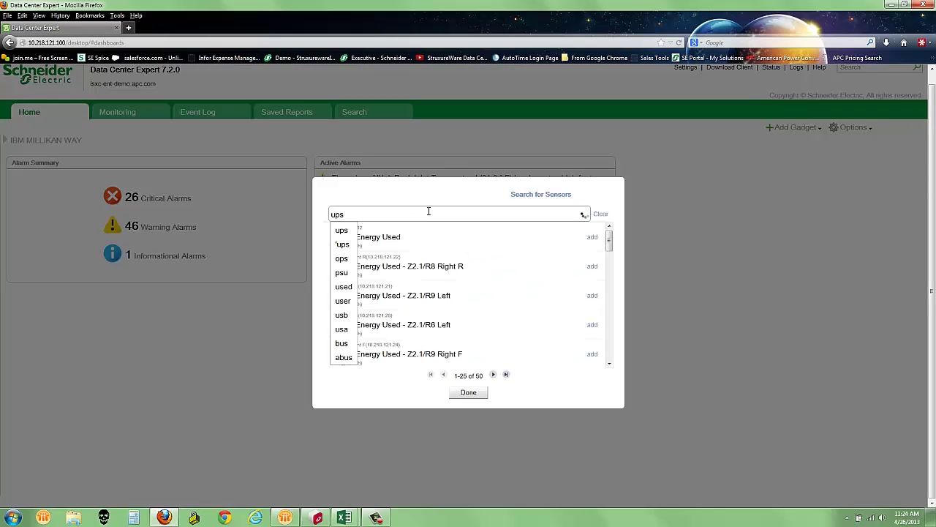
{"action": "left_click", "coordinate": [341, 231]}
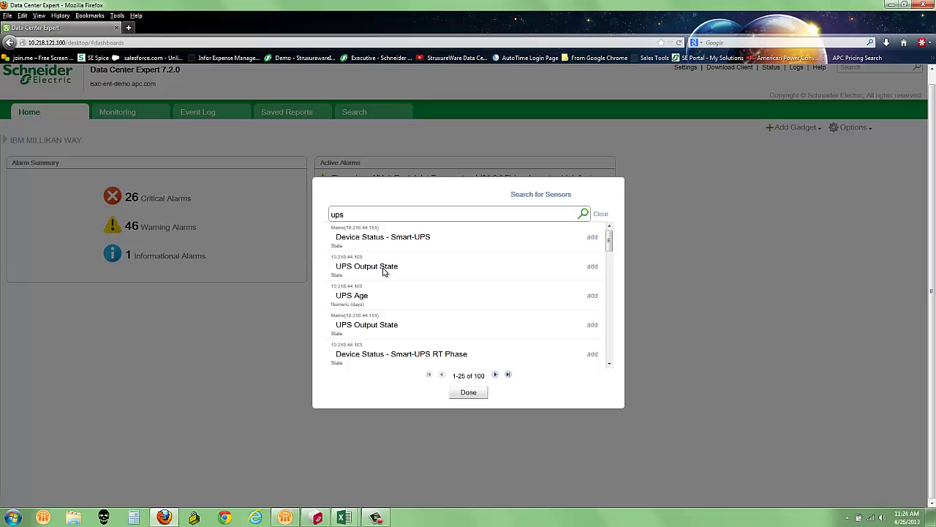
{"action": "left_click_drag", "start_coordinate": [609, 240], "coordinate": [614, 364]}
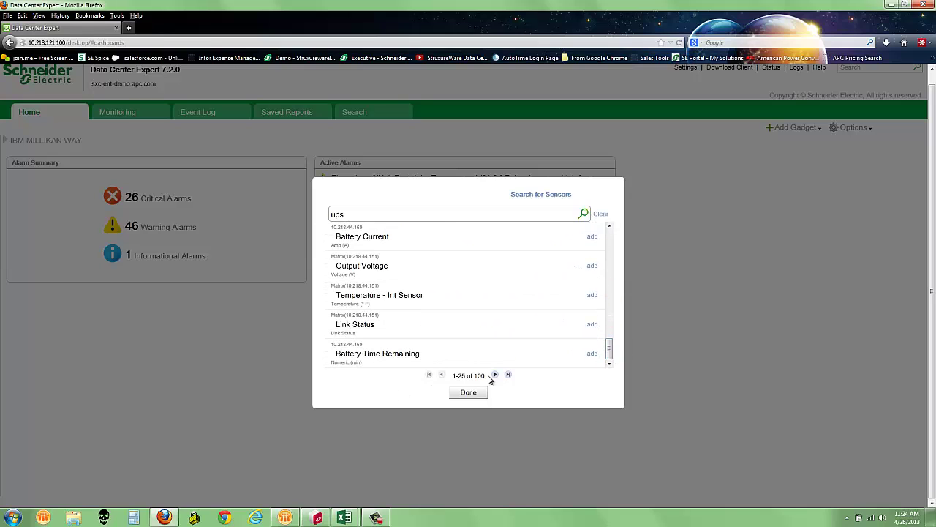
{"action": "left_click", "coordinate": [496, 375]}
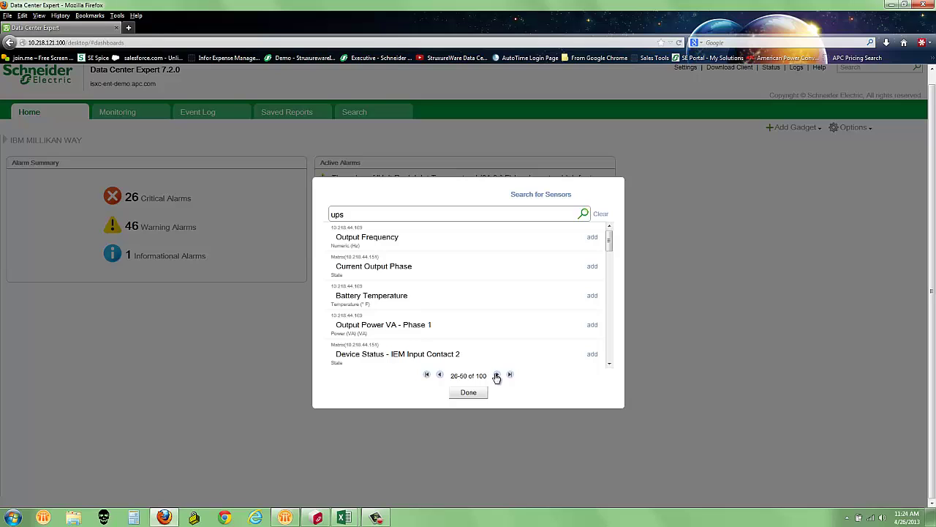
{"action": "left_click", "coordinate": [496, 376]}
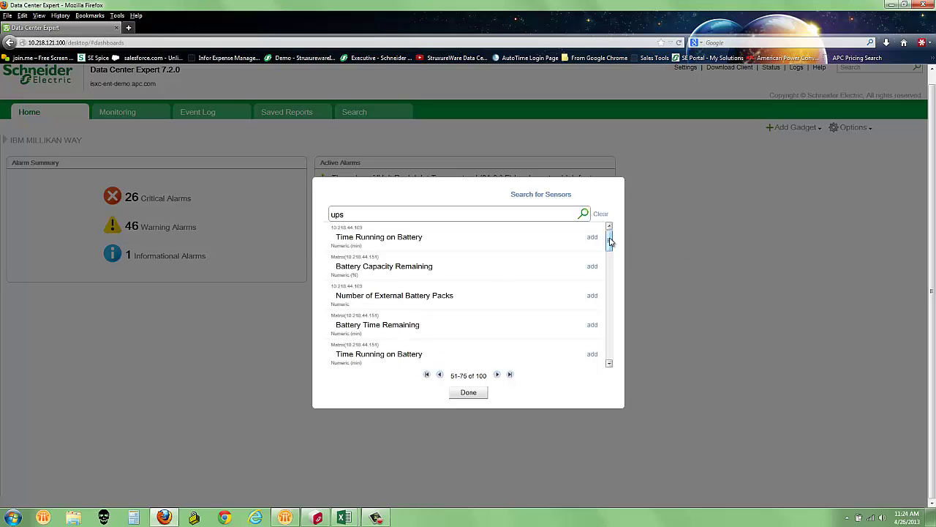
{"action": "left_click_drag", "start_coordinate": [609, 242], "coordinate": [621, 363]}
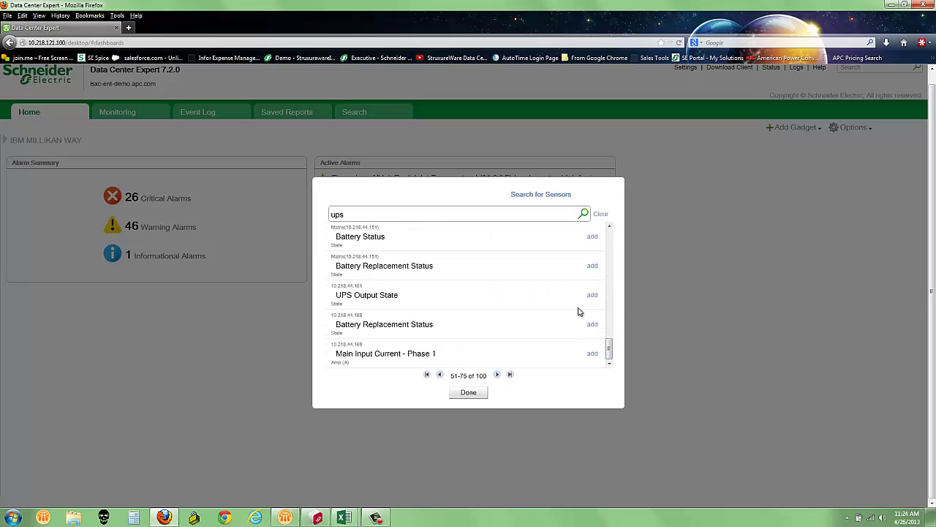
Step: Select the UPS Output State, Battery Replacement Status and Device Status - uio1:Sensor 1 sensors and create the UPS Sensors gadget
{"action": "left_click", "coordinate": [593, 295]}
{"action": "left_click", "coordinate": [592, 325]}
{"action": "left_click_drag", "start_coordinate": [608, 351], "coordinate": [609, 310]}
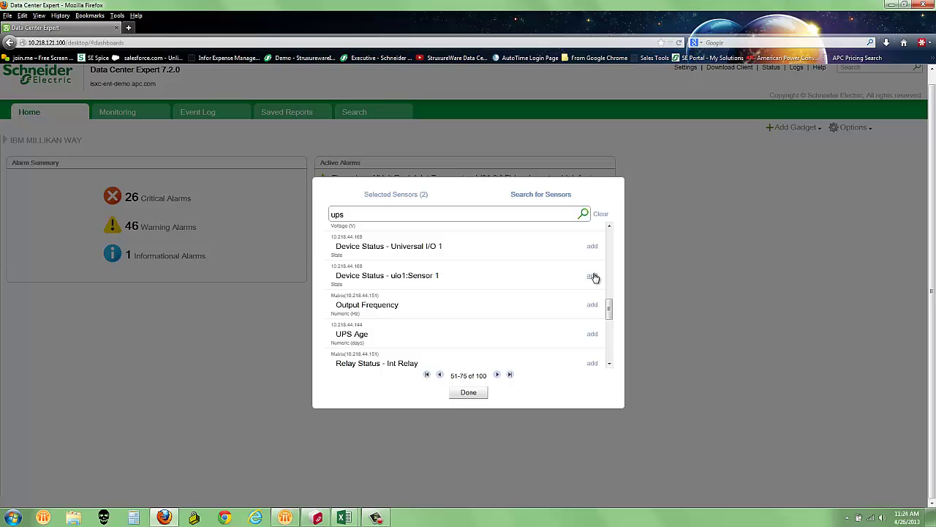
{"action": "left_click", "coordinate": [594, 278]}
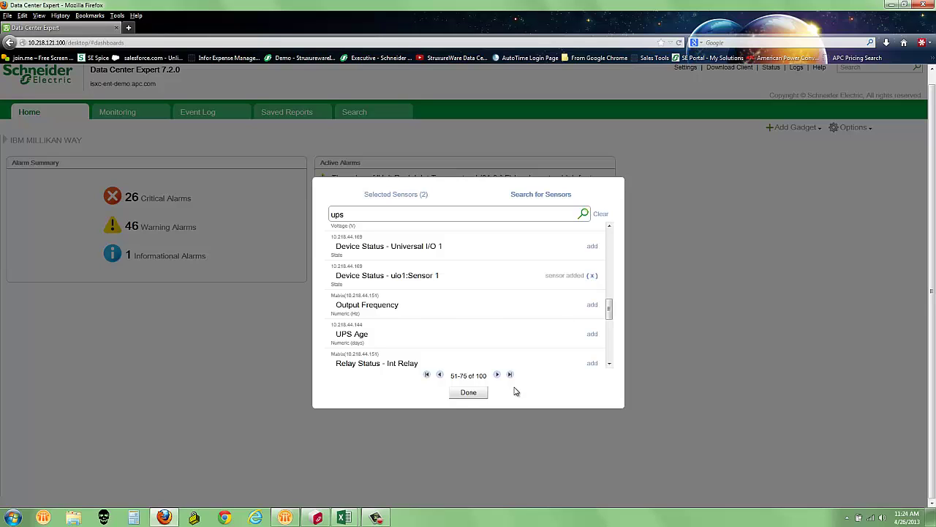
{"action": "left_click", "coordinate": [474, 393]}
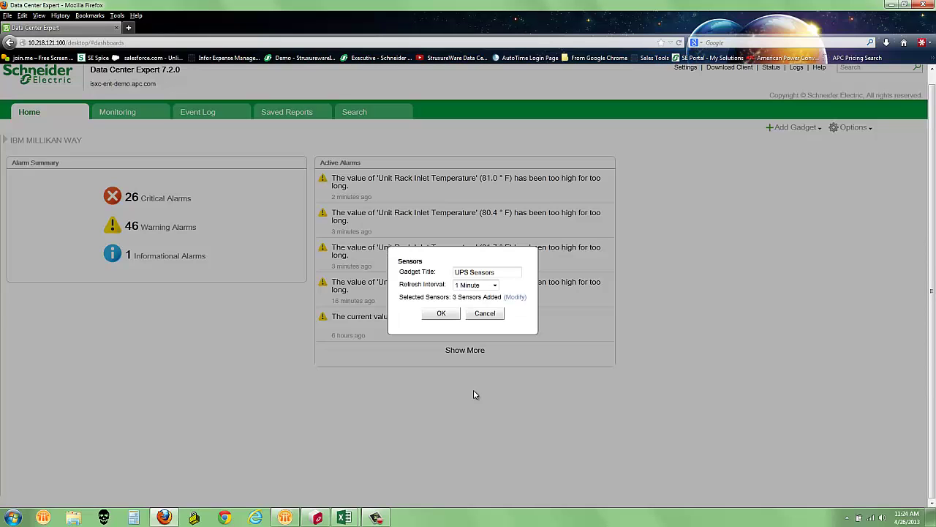
{"action": "left_click", "coordinate": [441, 313]}
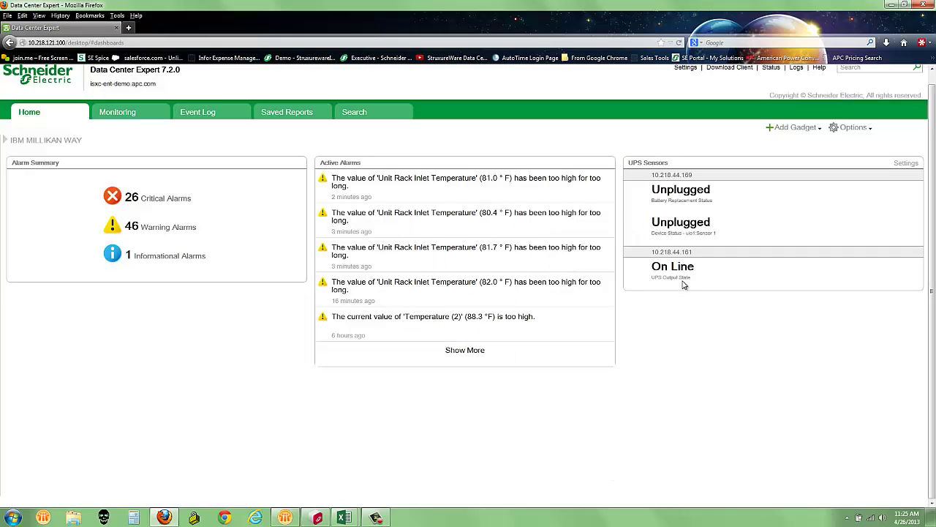
Step: Delete the UPS Sensors gadget from the dashboard page
{"action": "left_click", "coordinate": [907, 162]}
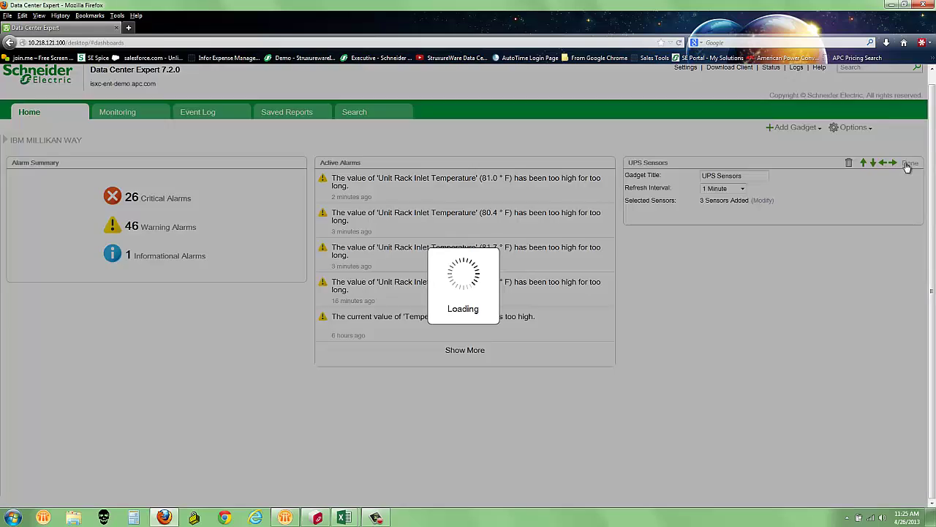
{"action": "left_click", "coordinate": [850, 162]}
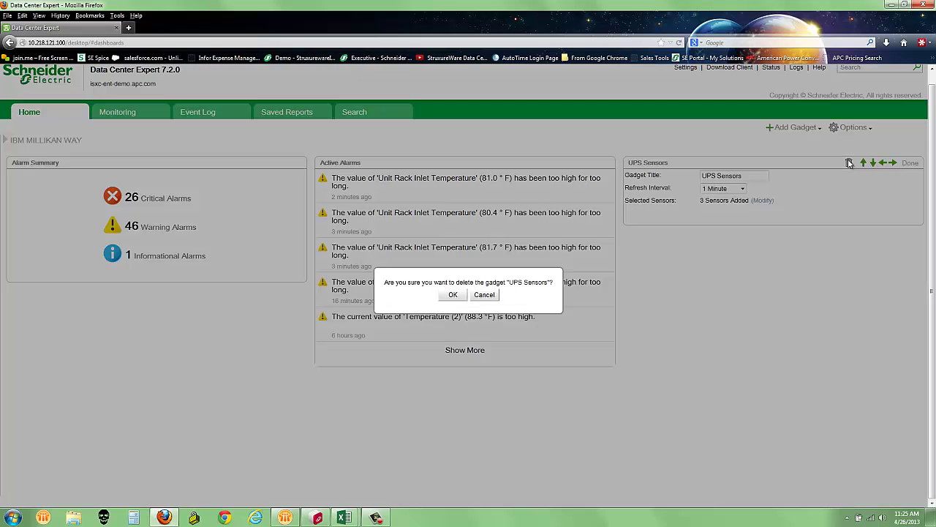
{"action": "left_click", "coordinate": [453, 295]}
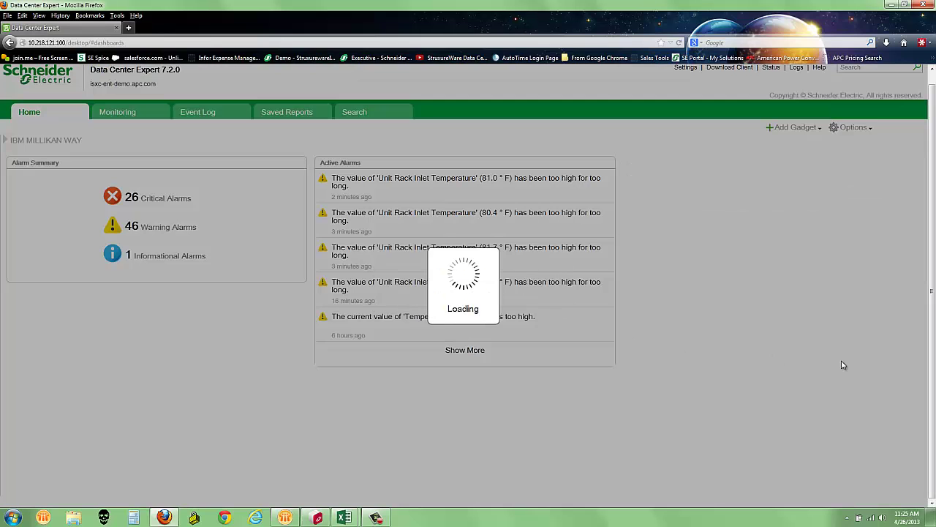
Step: Start a new Camera gadget, preview the available cameras, and choose Camera - UPS as its source
{"action": "left_click", "coordinate": [820, 128]}
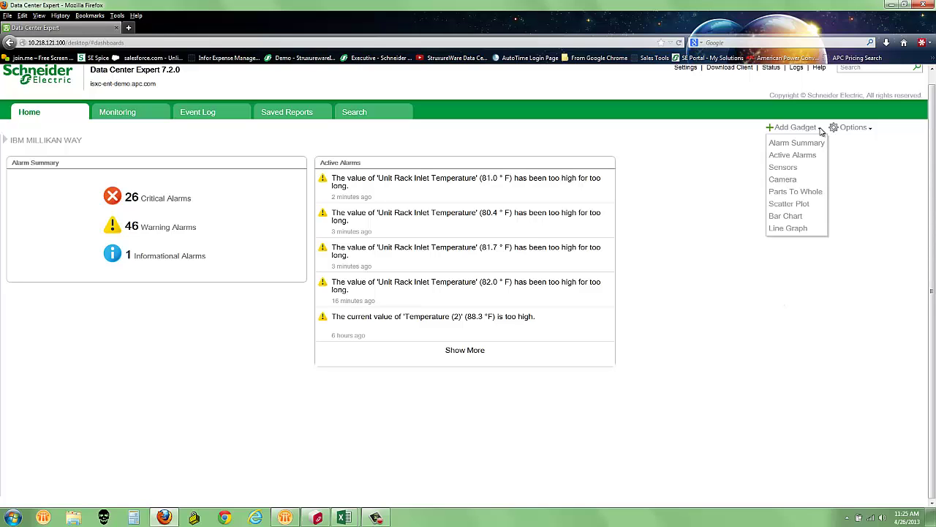
{"action": "left_click", "coordinate": [783, 180]}
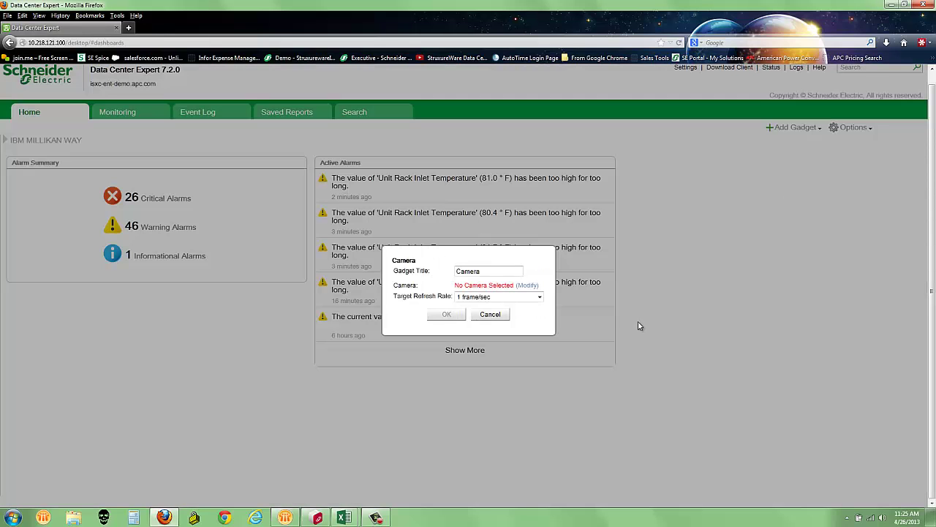
{"action": "left_click", "coordinate": [528, 285]}
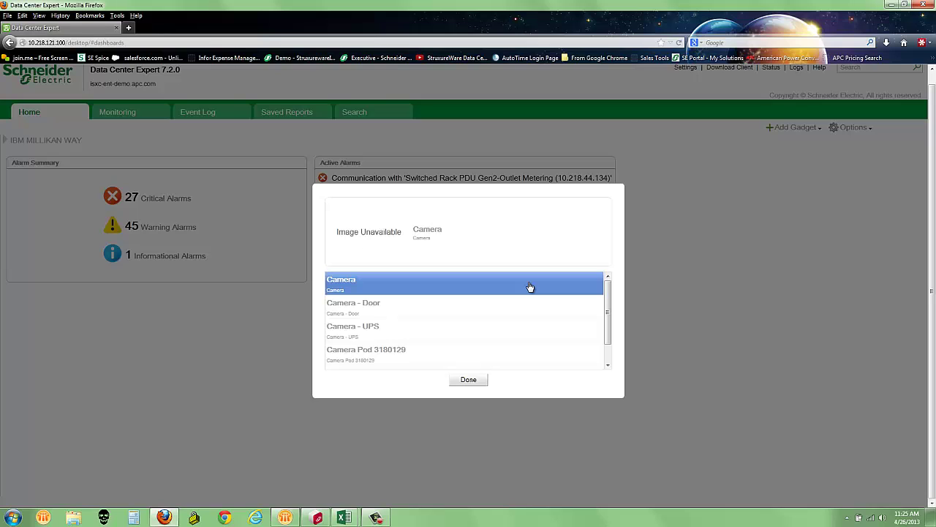
{"action": "left_click", "coordinate": [371, 306]}
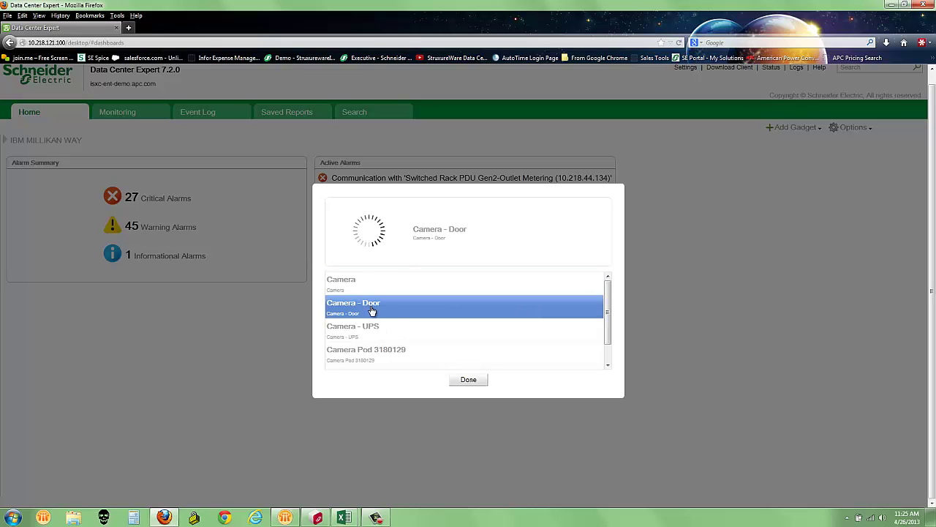
{"action": "left_click", "coordinate": [389, 330]}
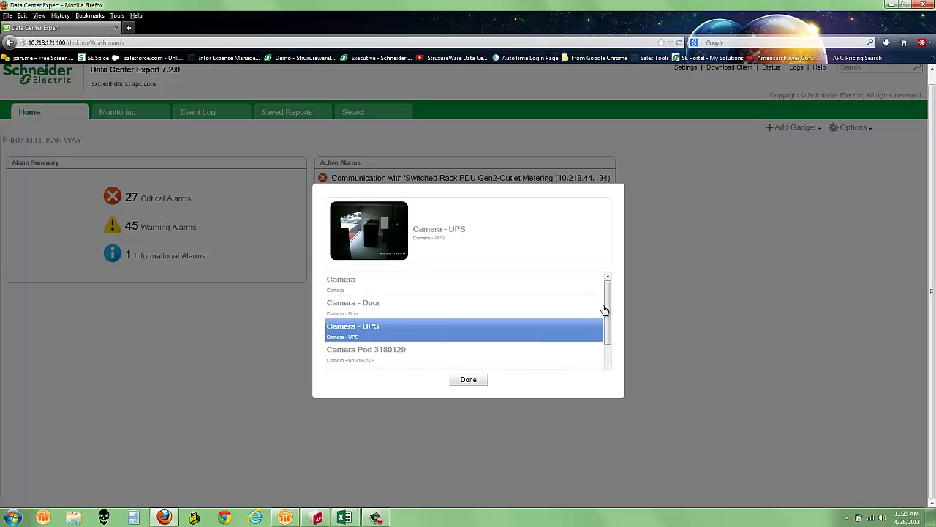
{"action": "scroll", "coordinate": [600, 322], "scroll_direction": "down", "scroll_amount": 1}
{"action": "left_click", "coordinate": [367, 356]}
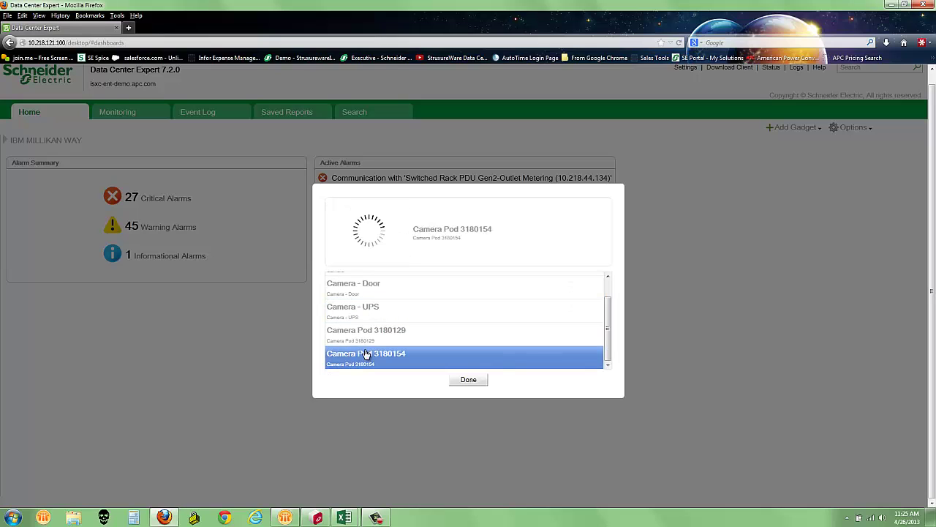
{"action": "left_click", "coordinate": [368, 337]}
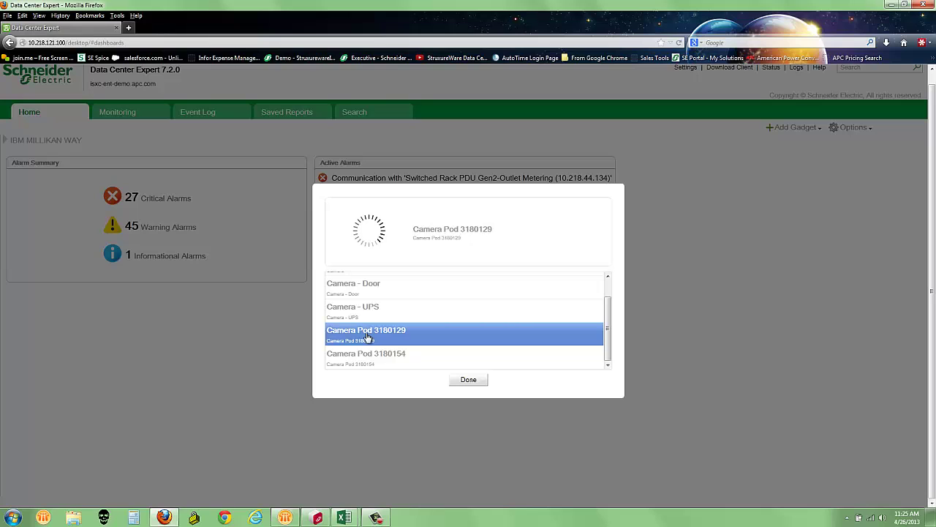
{"action": "left_click", "coordinate": [361, 312]}
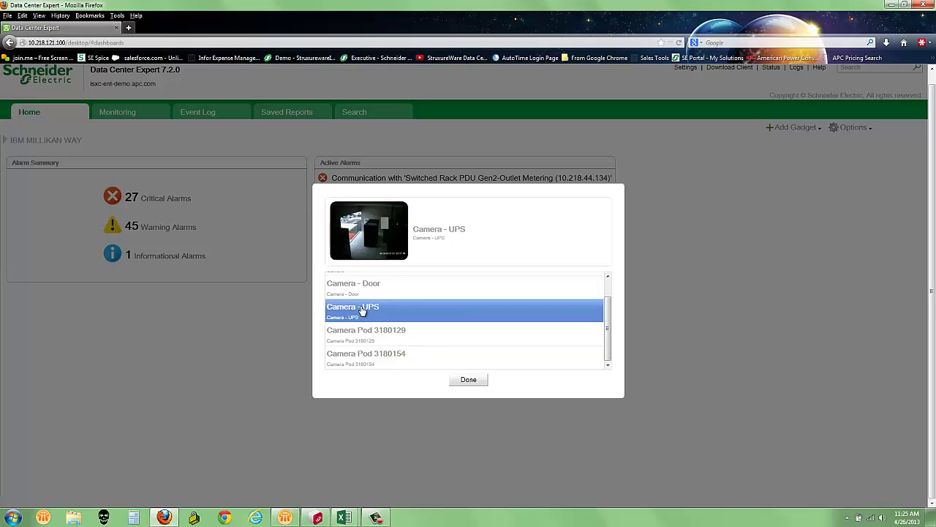
{"action": "left_click", "coordinate": [472, 380]}
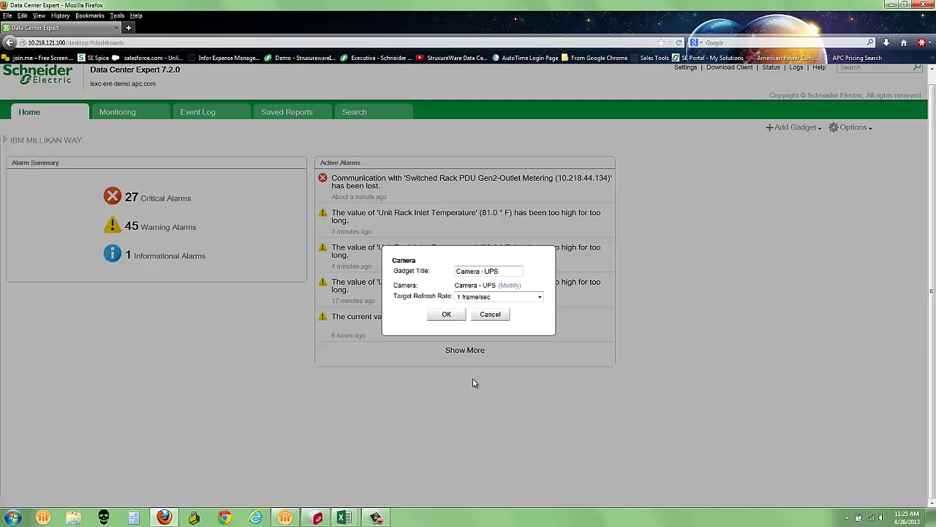
Step: Set the camera gadget's target refresh rate to 1 frame every 2 seconds and add it to the dashboard
{"action": "left_click", "coordinate": [540, 297]}
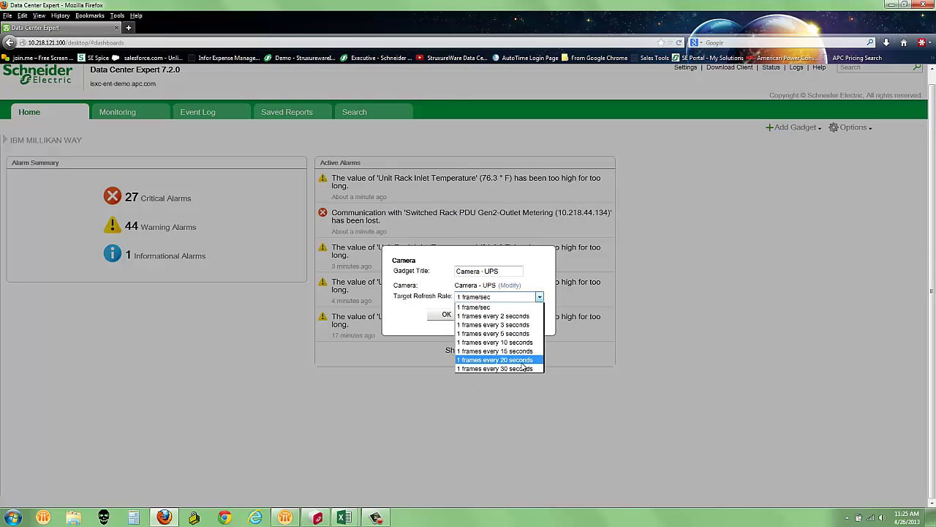
{"action": "left_click", "coordinate": [512, 316]}
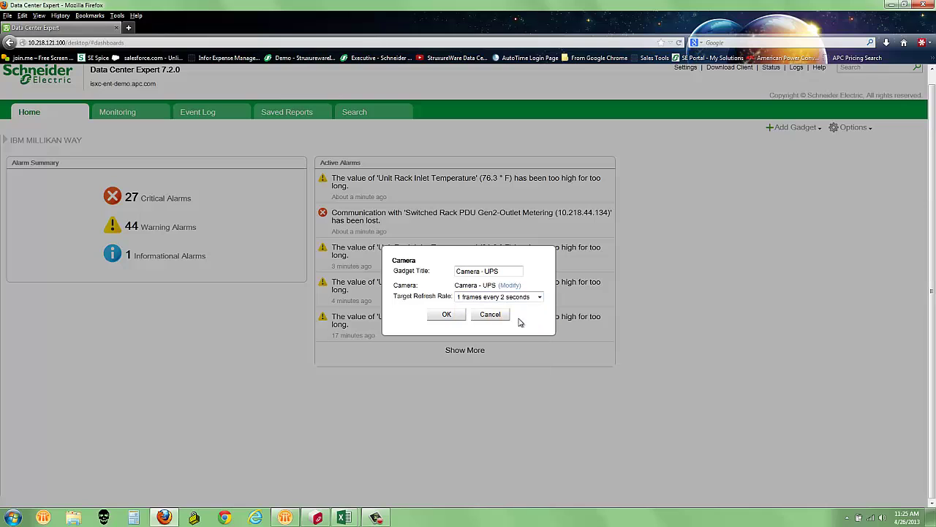
{"action": "left_click", "coordinate": [447, 315]}
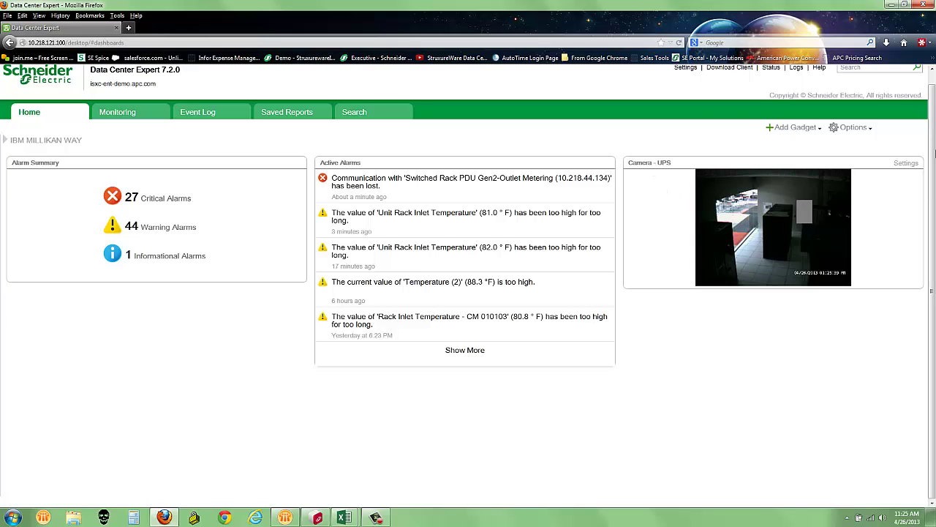
Step: Review the Camera - UPS gadget's settings and camera selection, keeping Camera - UPS as its source
{"action": "left_click", "coordinate": [905, 164]}
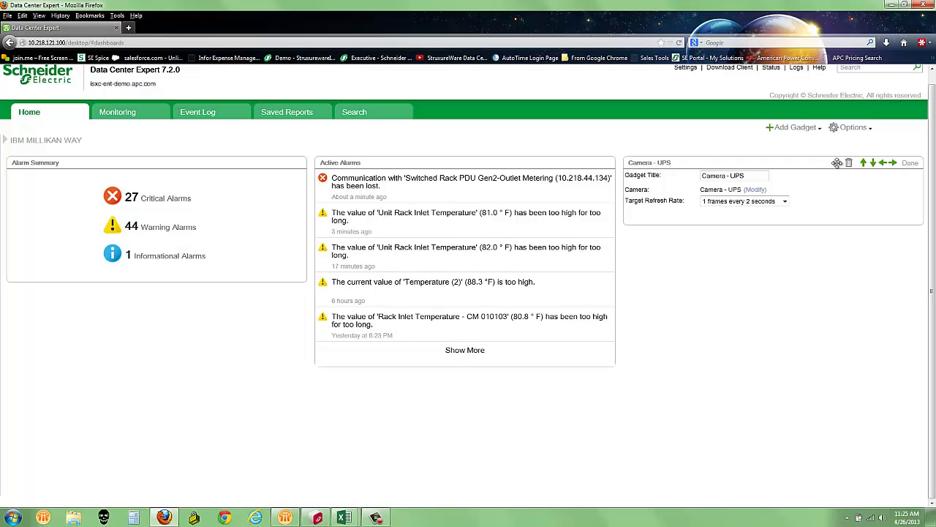
{"action": "left_click", "coordinate": [759, 190]}
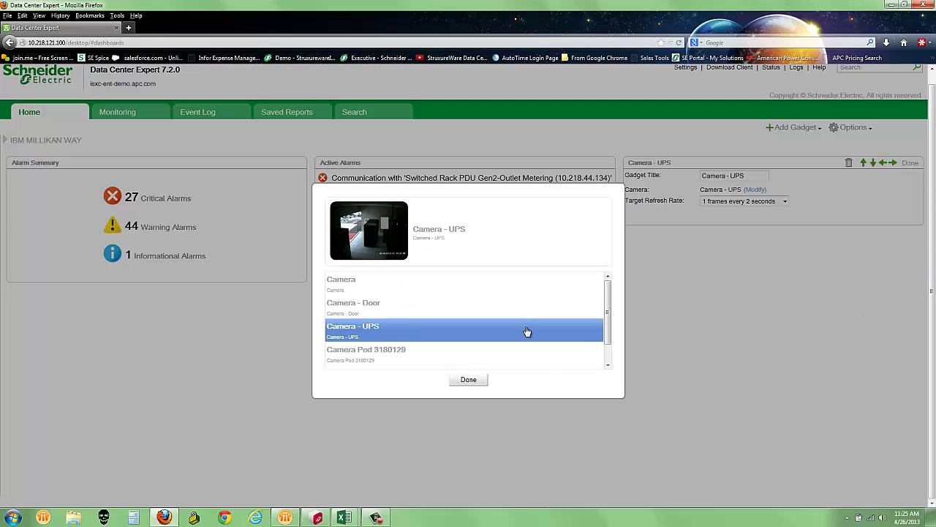
{"action": "left_click", "coordinate": [475, 383]}
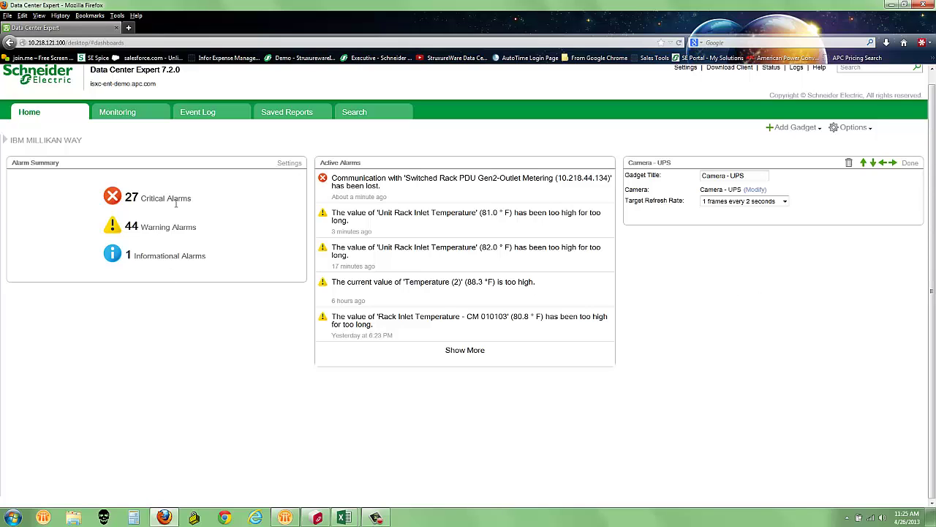
Step: Set the IBM MILLIKAN WAY page to 4 columns and expand the list of dashboard pages
{"action": "left_click", "coordinate": [868, 127]}
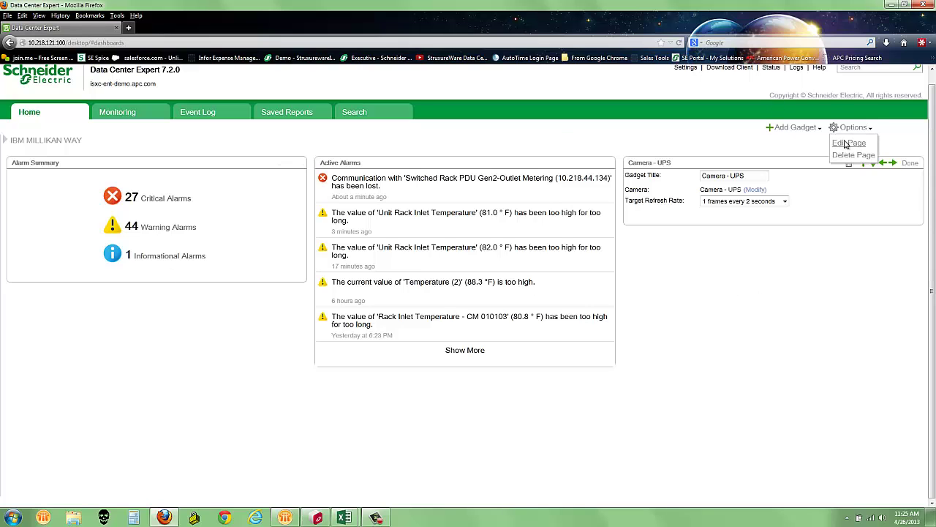
{"action": "left_click", "coordinate": [847, 143]}
{"action": "left_click", "coordinate": [486, 289]}
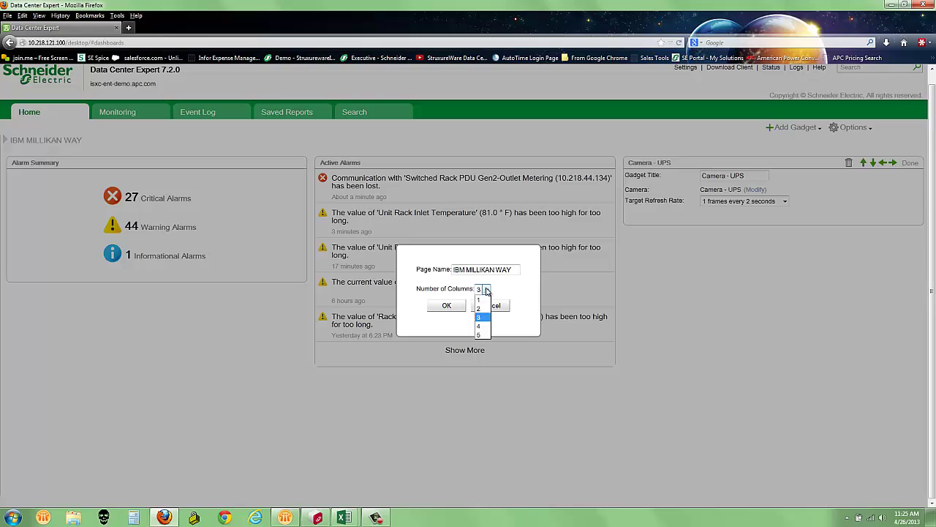
{"action": "left_click", "coordinate": [483, 326]}
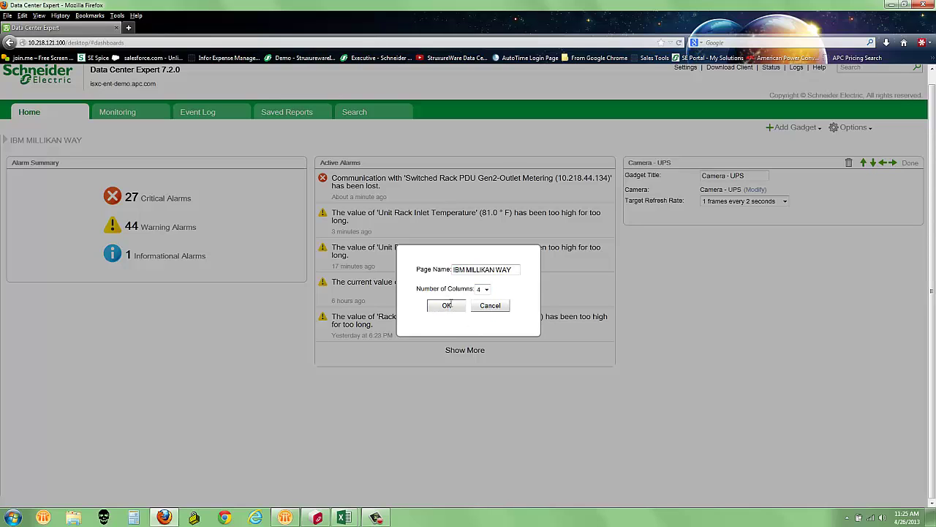
{"action": "left_click", "coordinate": [446, 305]}
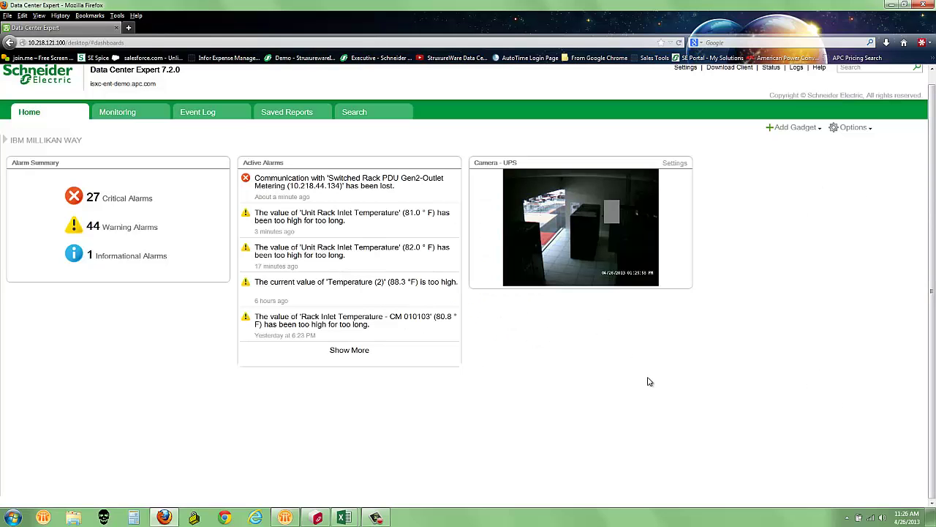
{"action": "left_click", "coordinate": [7, 140]}
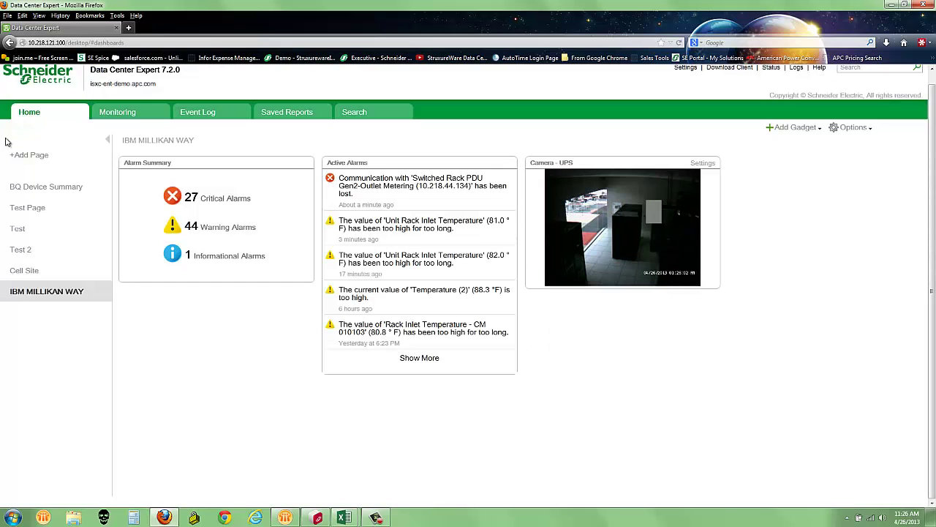
Step: Show the BQ Device Summary dashboard with the page list collapsed and examine its camera, alarm, sensor and power gadgets
{"action": "left_click", "coordinate": [56, 186]}
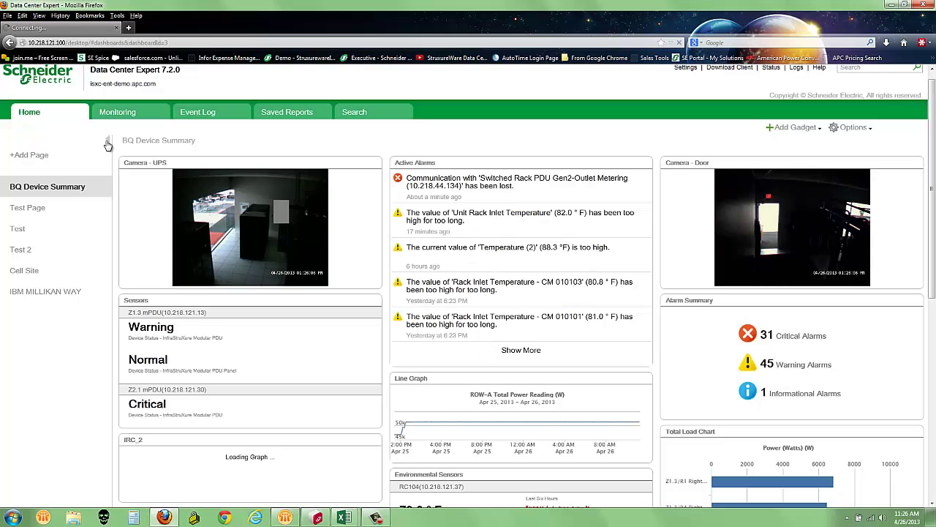
{"action": "left_click", "coordinate": [108, 142]}
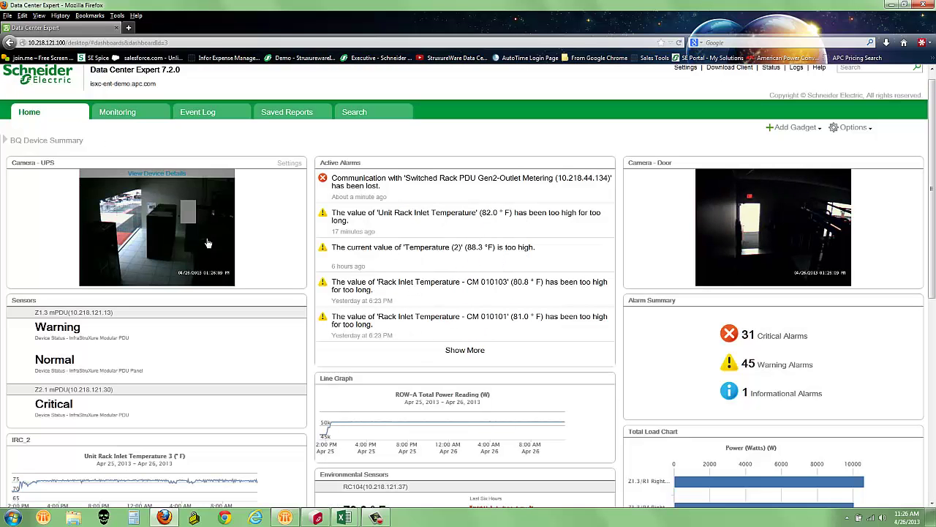
{"action": "scroll", "coordinate": [287, 255], "scroll_direction": "down", "scroll_amount": 5}
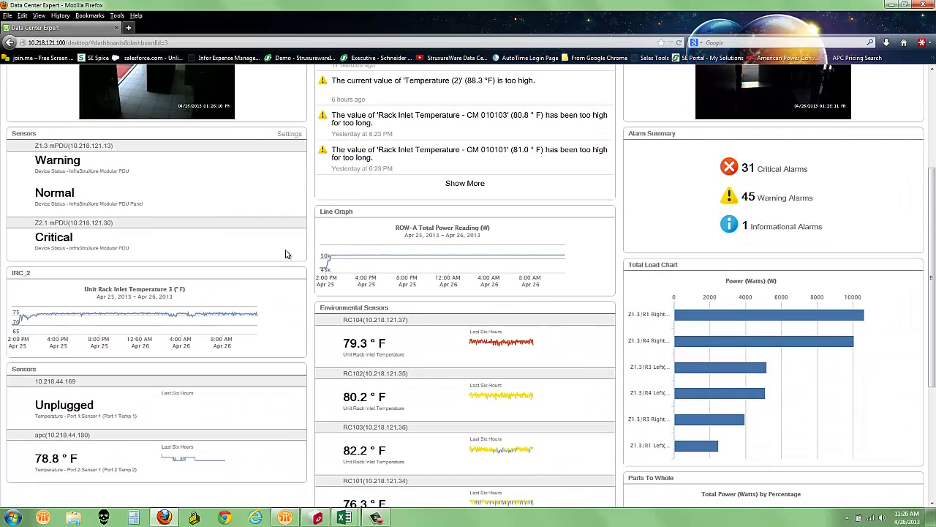
{"action": "scroll", "coordinate": [288, 255], "scroll_direction": "down", "scroll_amount": 2}
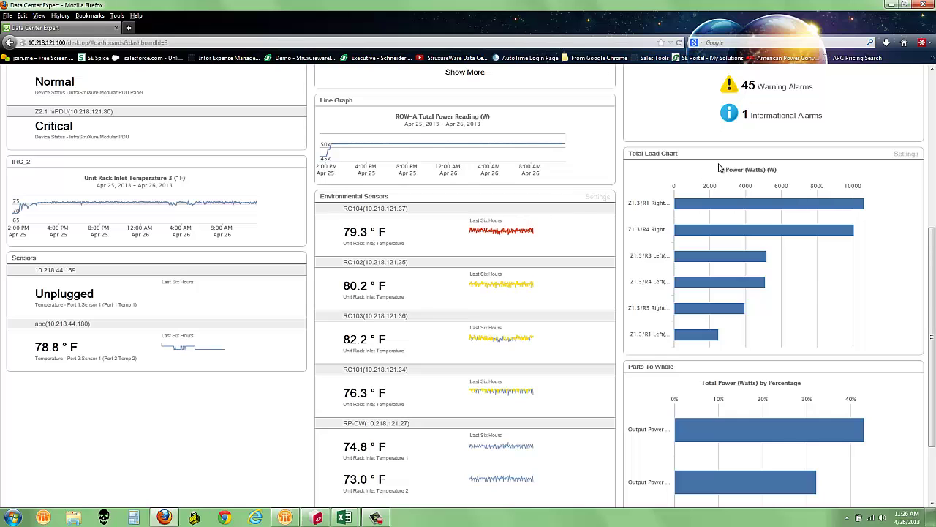
{"action": "scroll", "coordinate": [719, 168], "scroll_direction": "up", "scroll_amount": 1}
{"action": "scroll", "coordinate": [720, 168], "scroll_direction": "up", "scroll_amount": 3}
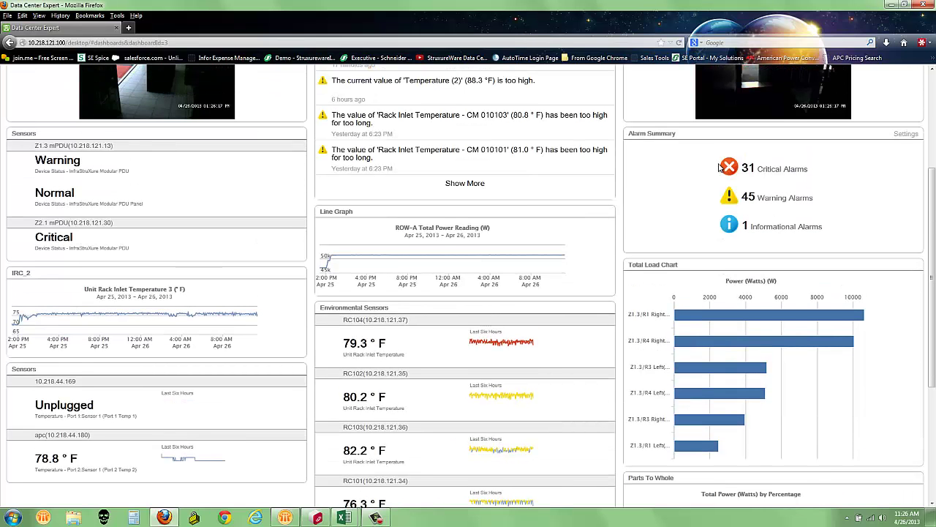
{"action": "scroll", "coordinate": [720, 167], "scroll_direction": "up", "scroll_amount": 5}
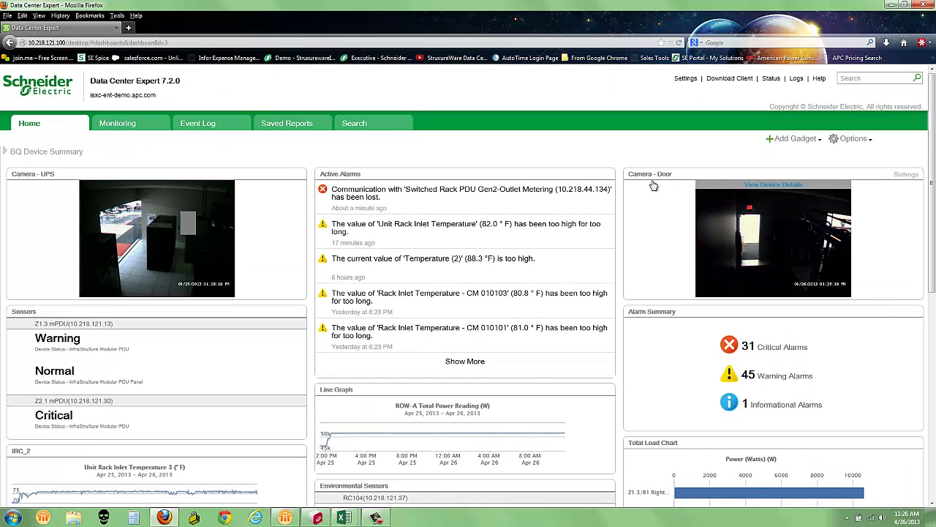
{"action": "scroll", "coordinate": [646, 283], "scroll_direction": "down", "scroll_amount": 8}
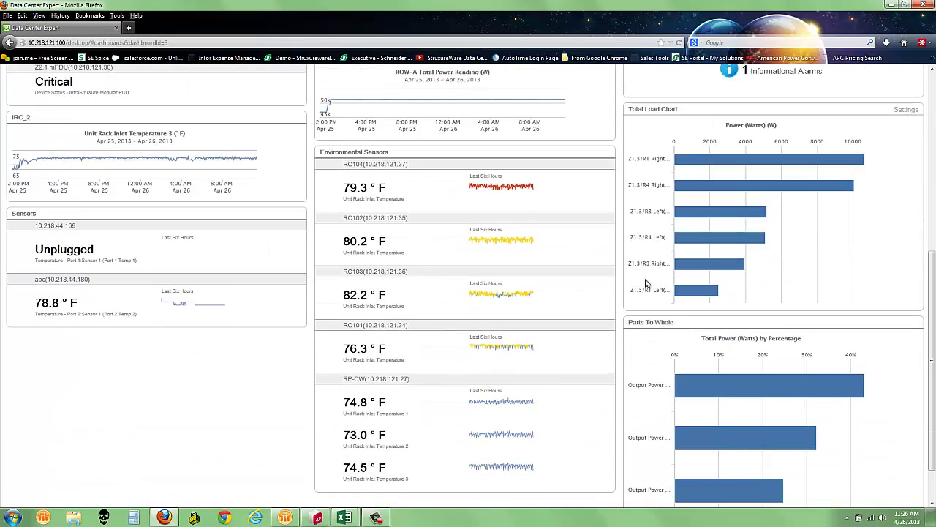
{"action": "scroll", "coordinate": [646, 284], "scroll_direction": "up", "scroll_amount": 8}
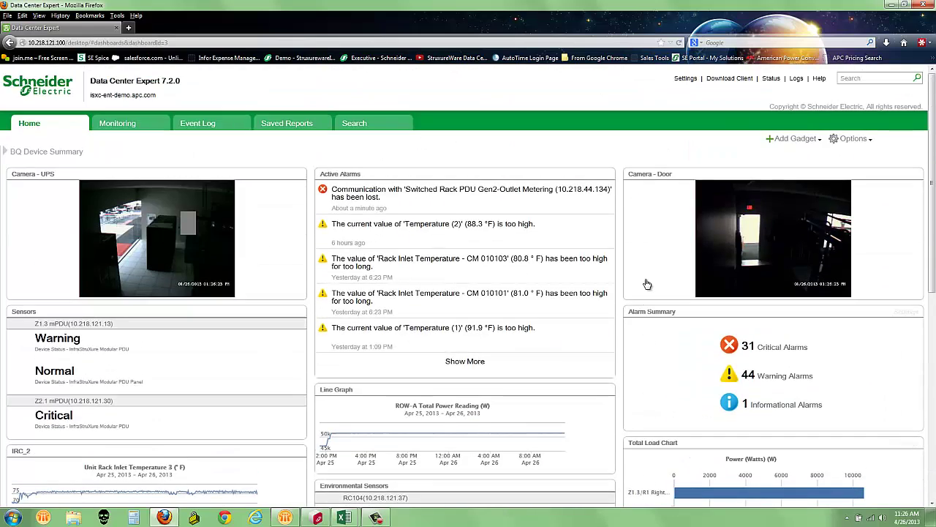
{"action": "scroll", "coordinate": [647, 284], "scroll_direction": "down", "scroll_amount": 8}
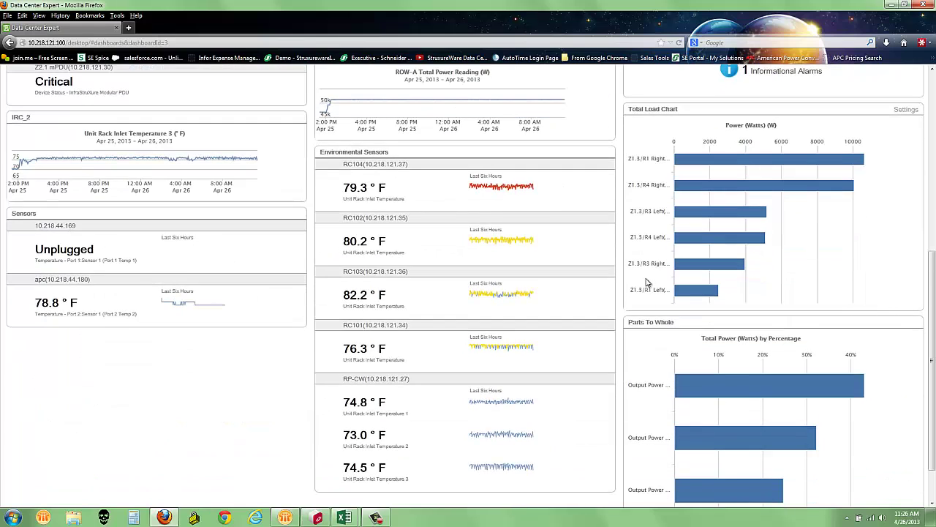
Step: View RC104's Unit Rack Inlet Temperature history from Environmental Sensors, extend its time range slightly earlier, and return to the dashboard
{"action": "left_click", "coordinate": [505, 186]}
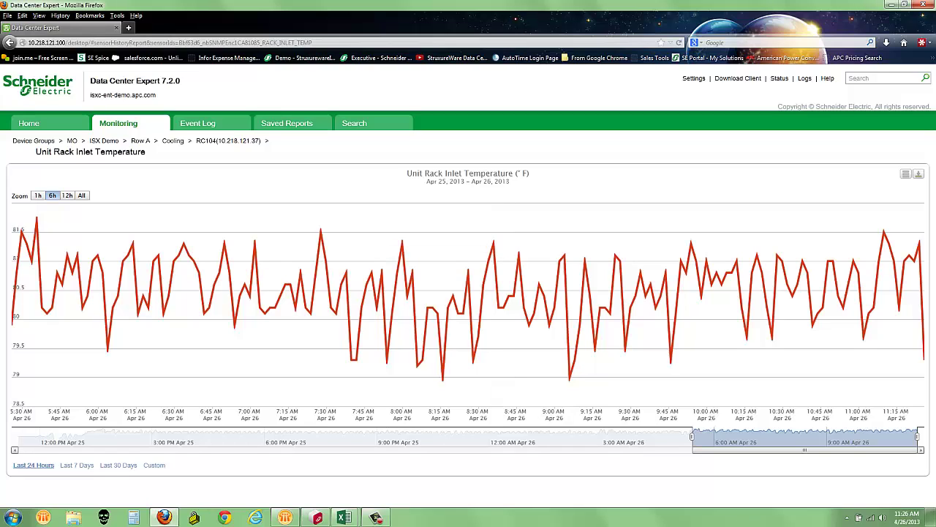
{"action": "mouse_move", "coordinate": [692, 436]}
{"action": "left_mouse_down"}
{"action": "mouse_move", "coordinate": [823, 436]}
{"action": "mouse_move", "coordinate": [234, 453]}
{"action": "mouse_move", "coordinate": [686, 450]}
{"action": "left_mouse_up"}
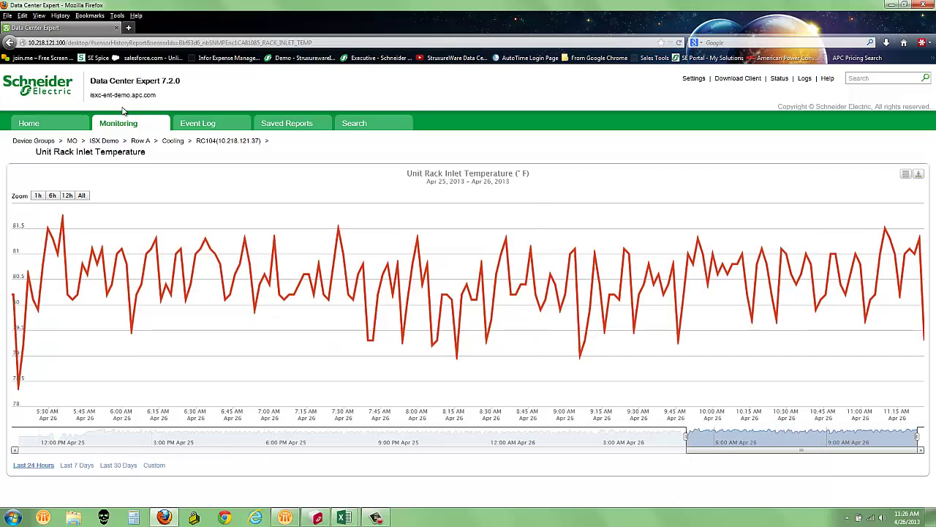
{"action": "left_click", "coordinate": [32, 124]}
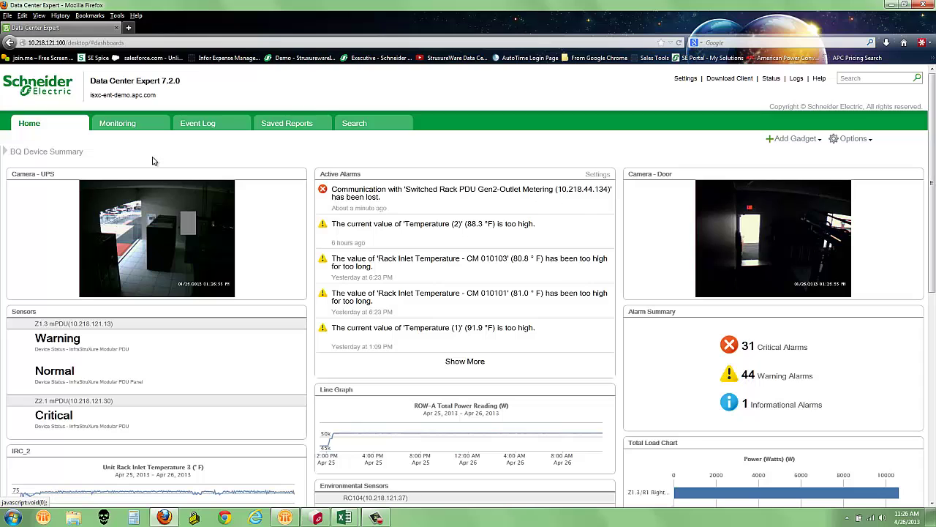
Step: Browse the monitored device groups through MO, ISX Demo and Row A to the Power group
{"action": "left_click", "coordinate": [125, 126]}
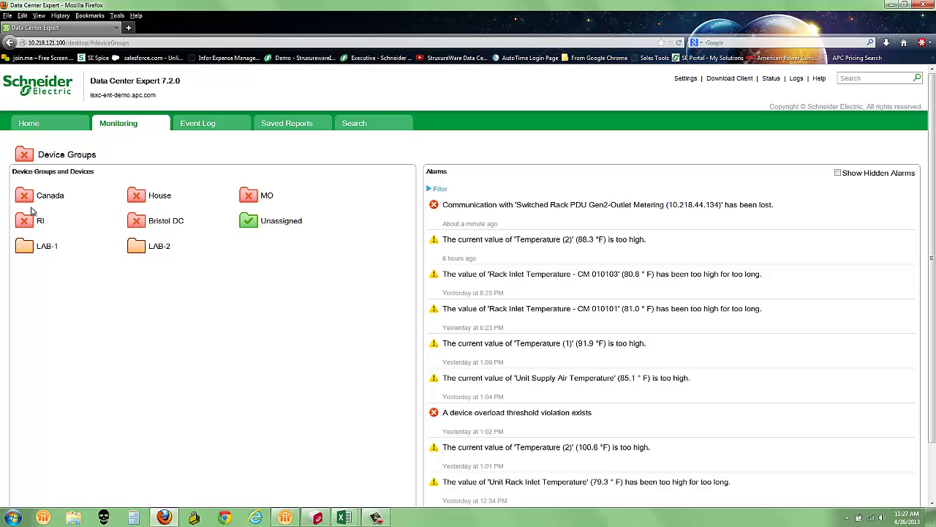
{"action": "left_click", "coordinate": [262, 195]}
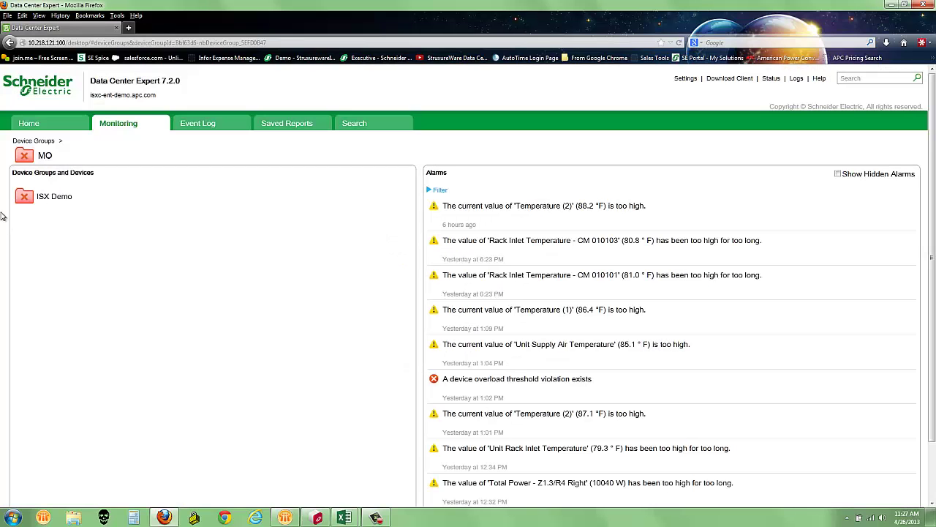
{"action": "left_click", "coordinate": [52, 197]}
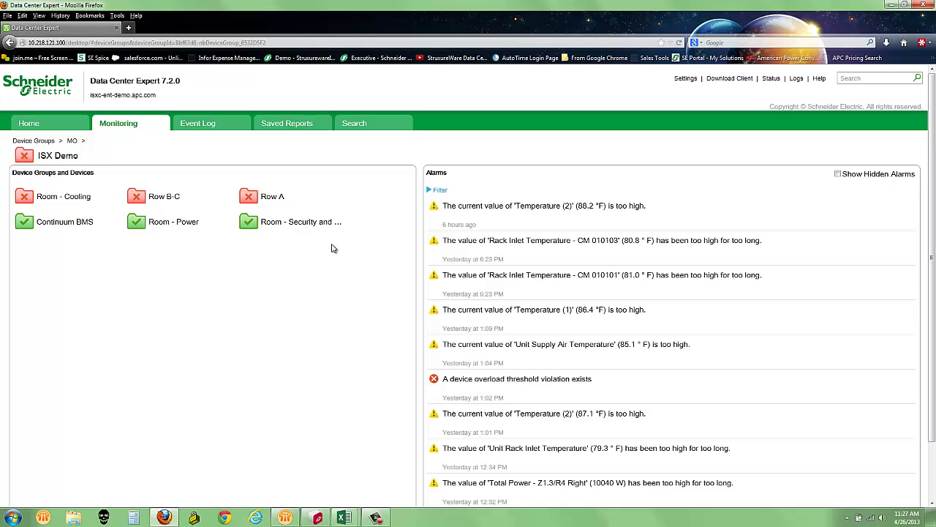
{"action": "left_click", "coordinate": [265, 199]}
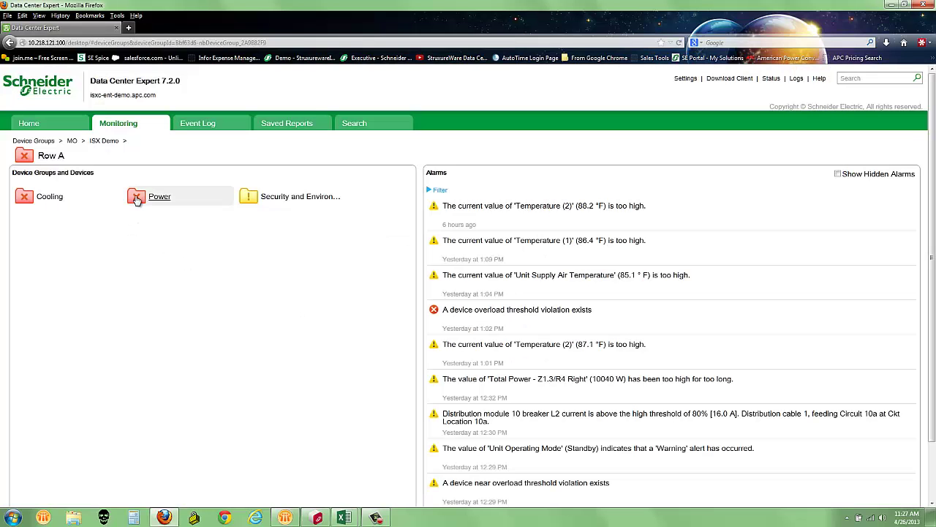
{"action": "left_click", "coordinate": [138, 197]}
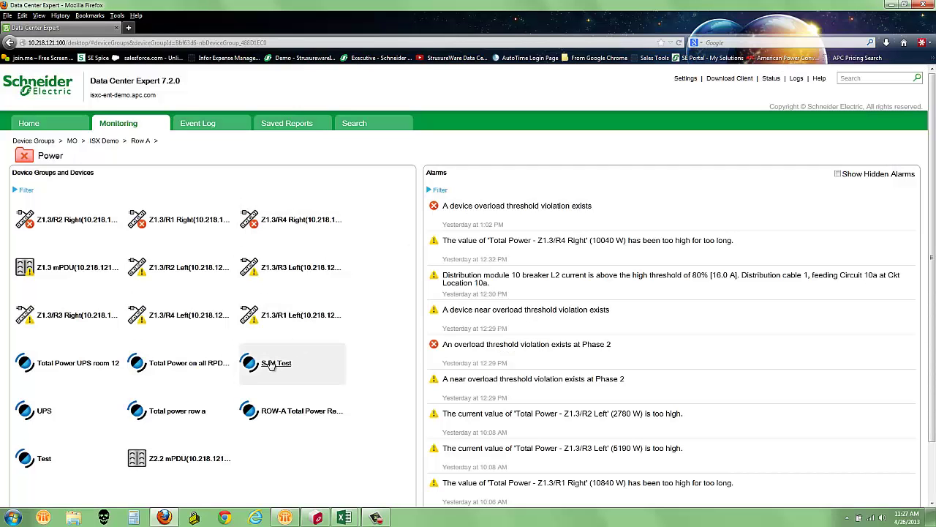
Step: Review the details and sensors of the Z2.2 mPDU, then open its own web logon page and close it again
{"action": "left_click", "coordinate": [185, 459]}
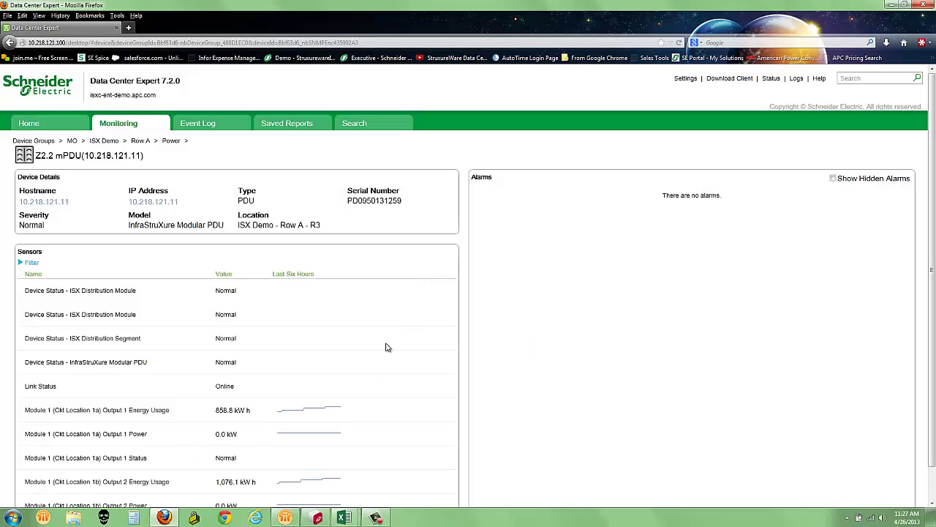
{"action": "scroll", "coordinate": [432, 317], "scroll_direction": "down", "scroll_amount": 1}
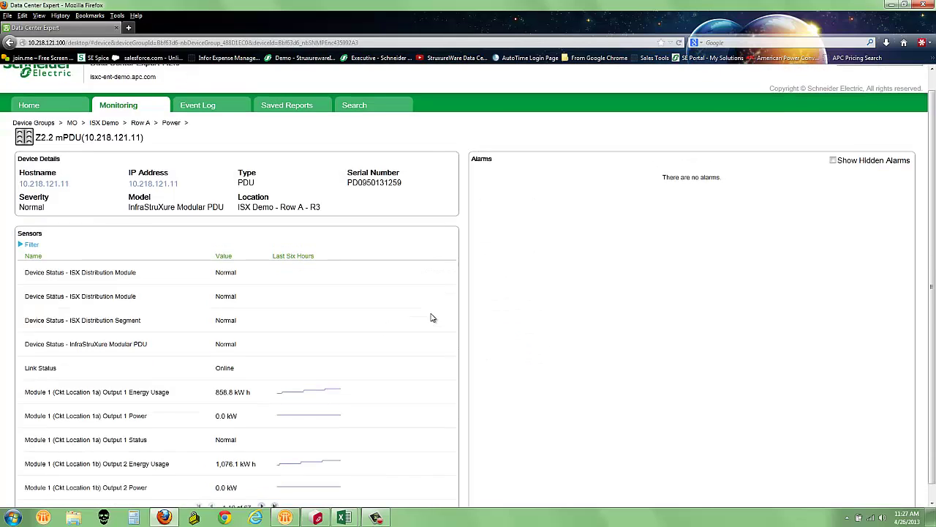
{"action": "scroll", "coordinate": [433, 317], "scroll_direction": "up", "scroll_amount": 1}
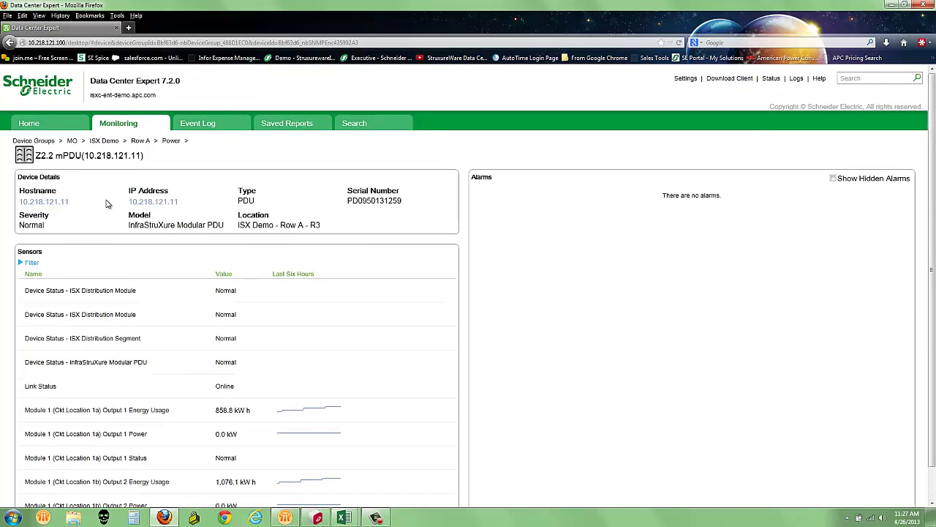
{"action": "left_click", "coordinate": [160, 202]}
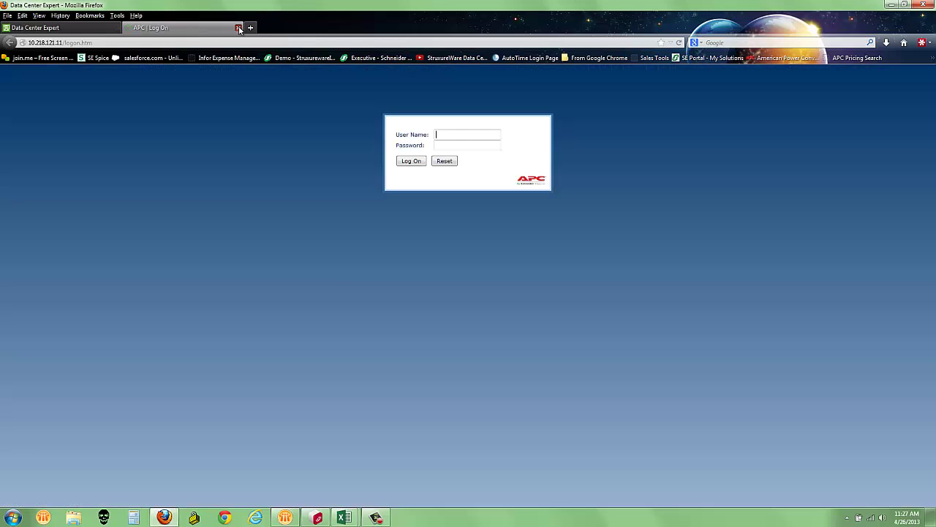
{"action": "left_click", "coordinate": [238, 28]}
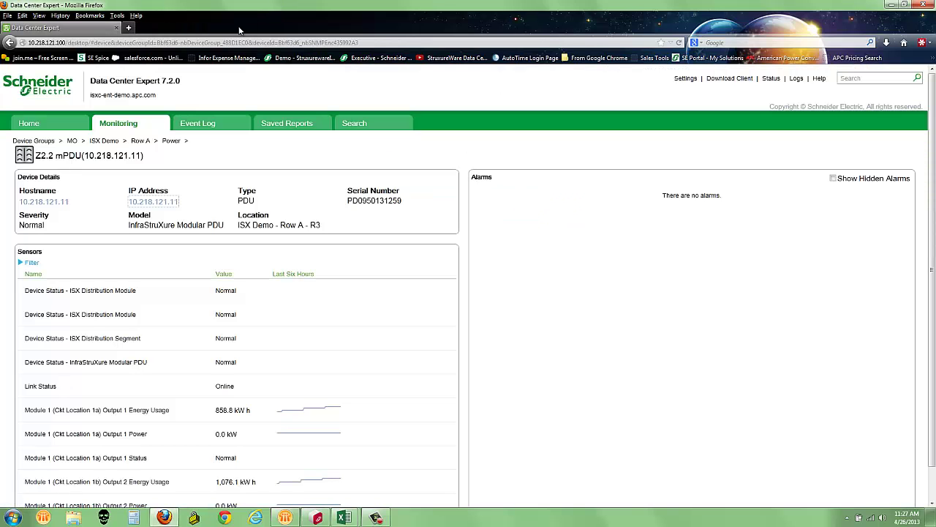
Step: View the event log for the last 24 hours and the list of saved reports
{"action": "left_click", "coordinate": [202, 125]}
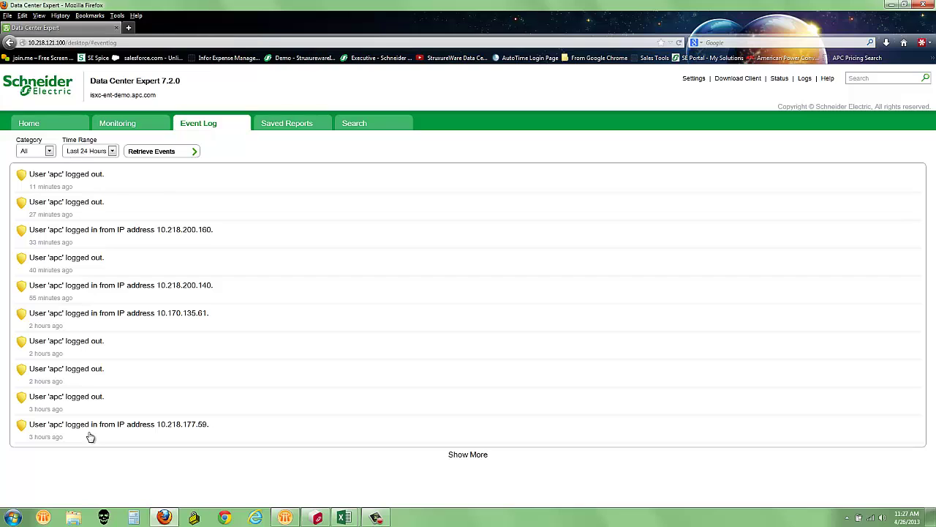
{"action": "left_click", "coordinate": [292, 126]}
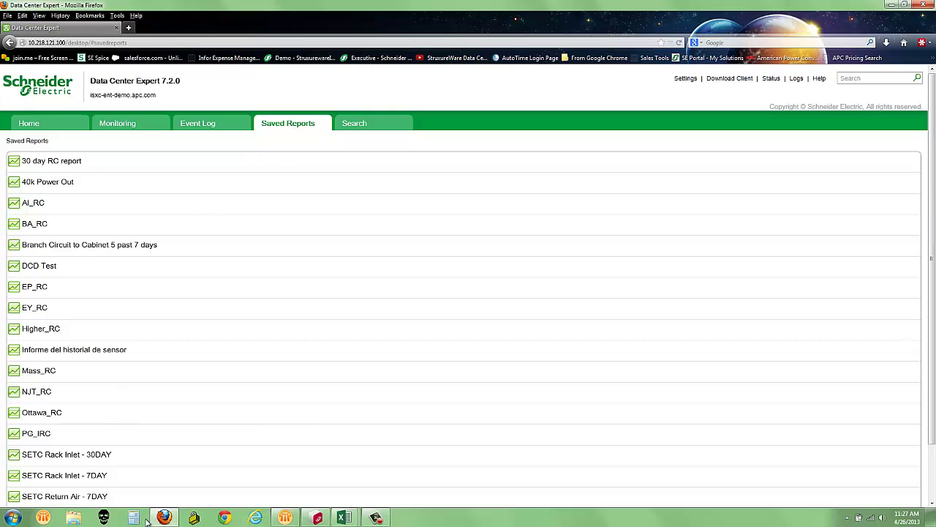
Step: Switch to the StruxureWare Data Center Expert desktop client, view its reports, and return to the Firefox web client
{"action": "left_click", "coordinate": [317, 518]}
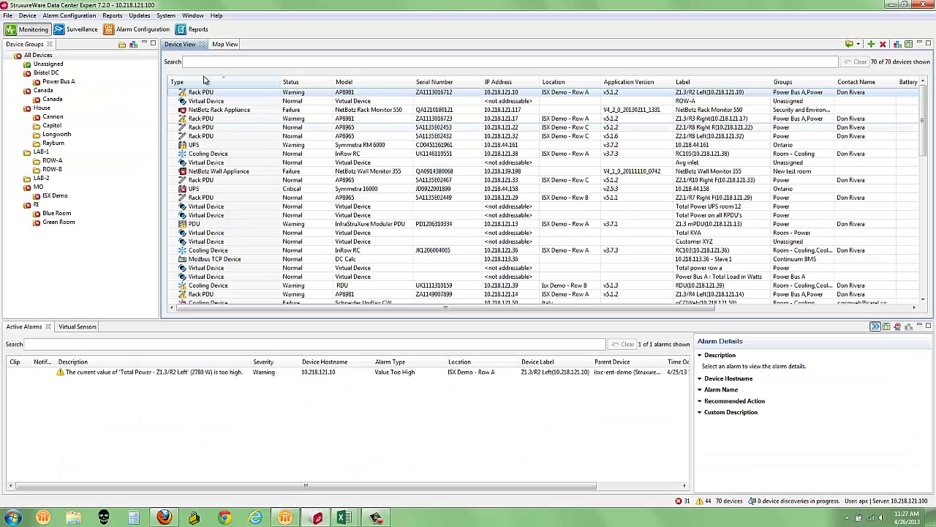
{"action": "left_click", "coordinate": [199, 30]}
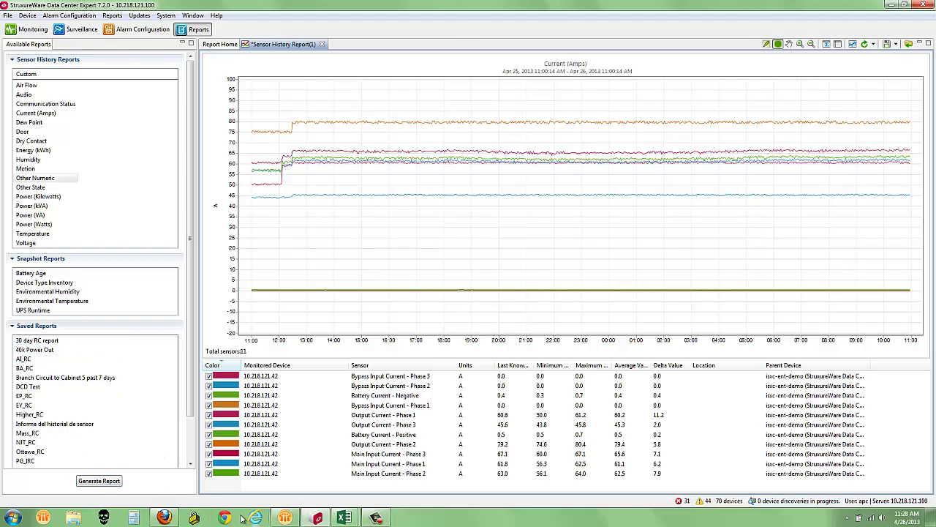
{"action": "left_click", "coordinate": [164, 517]}
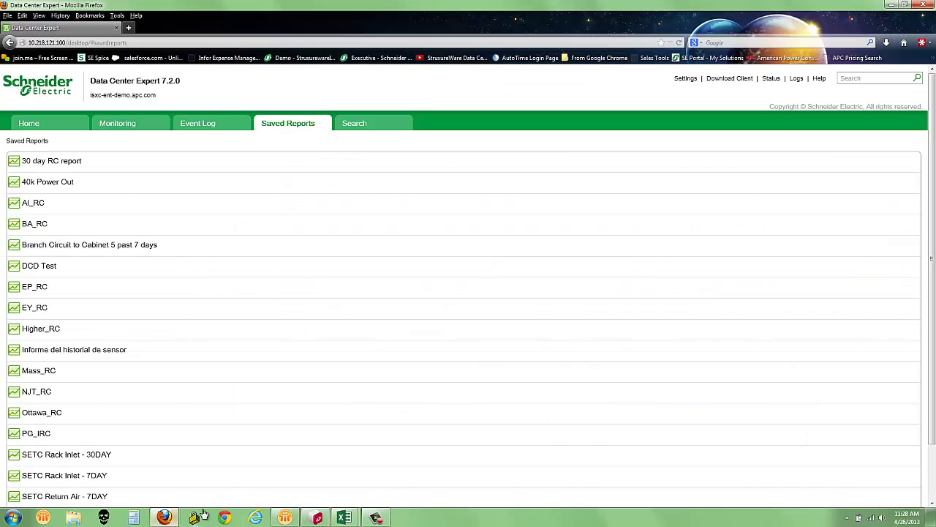
Step: Open the 30 day RC report, move the end of its range to about Apr 23, and inspect the Apr 12 readings
{"action": "left_click", "coordinate": [66, 161]}
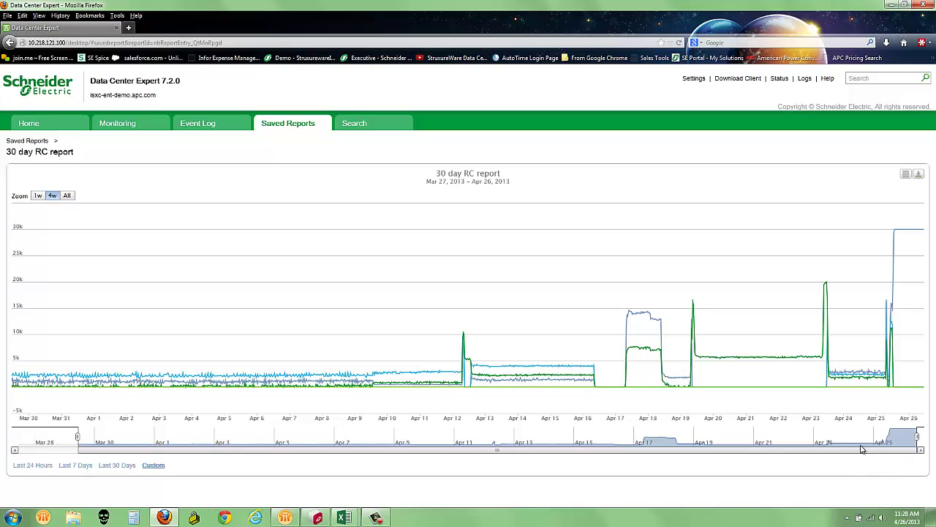
{"action": "left_click_drag", "start_coordinate": [862, 449], "coordinate": [798, 451]}
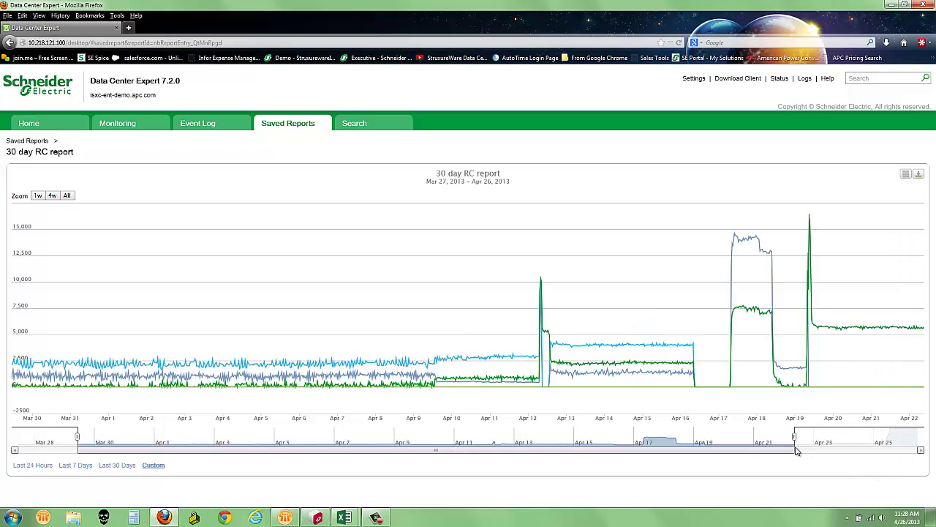
{"action": "left_click_drag", "start_coordinate": [794, 437], "coordinate": [823, 436]}
{"action": "mouse_move", "coordinate": [538, 348]}
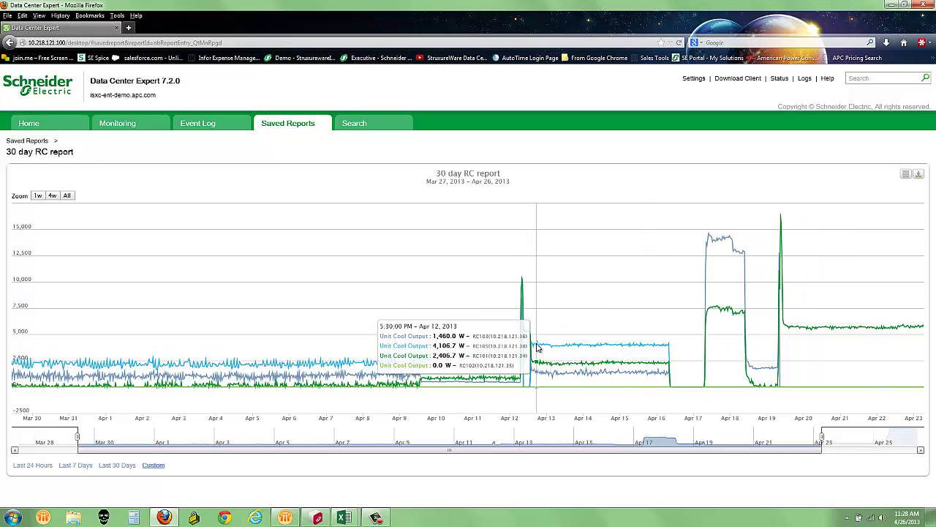
Step: Look through the Device, Alarm and Sensor search filters, then search for "ups" among devices
{"action": "left_click", "coordinate": [373, 123]}
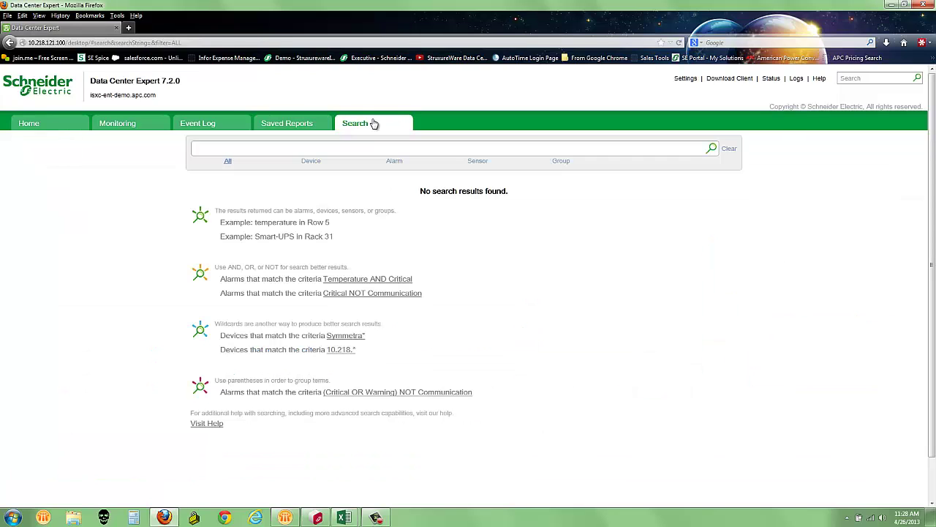
{"action": "left_click", "coordinate": [319, 162]}
{"action": "left_click", "coordinate": [392, 161]}
{"action": "left_click", "coordinate": [480, 161]}
{"action": "left_click", "coordinate": [313, 164]}
{"action": "left_click", "coordinate": [273, 148]}
{"action": "type", "text": "ups"}
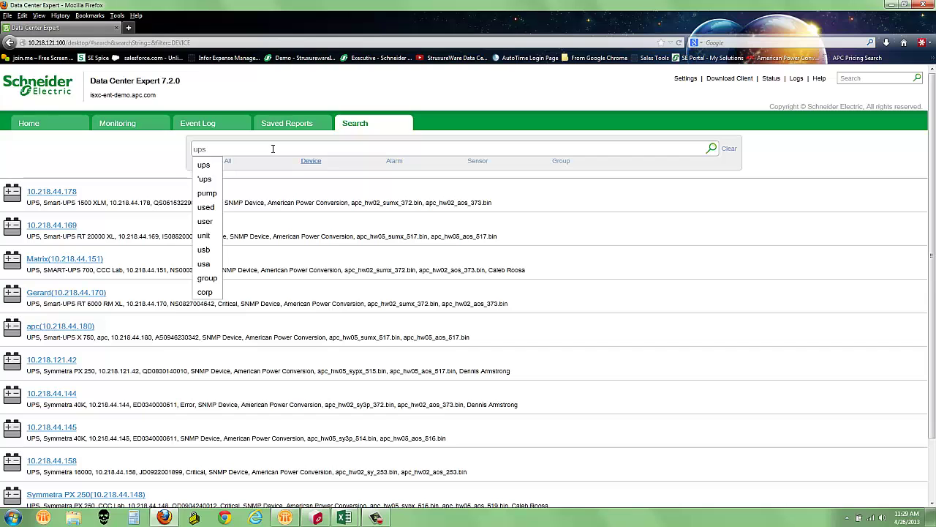
{"action": "key", "text": "Down"}
{"action": "key", "text": "Return"}
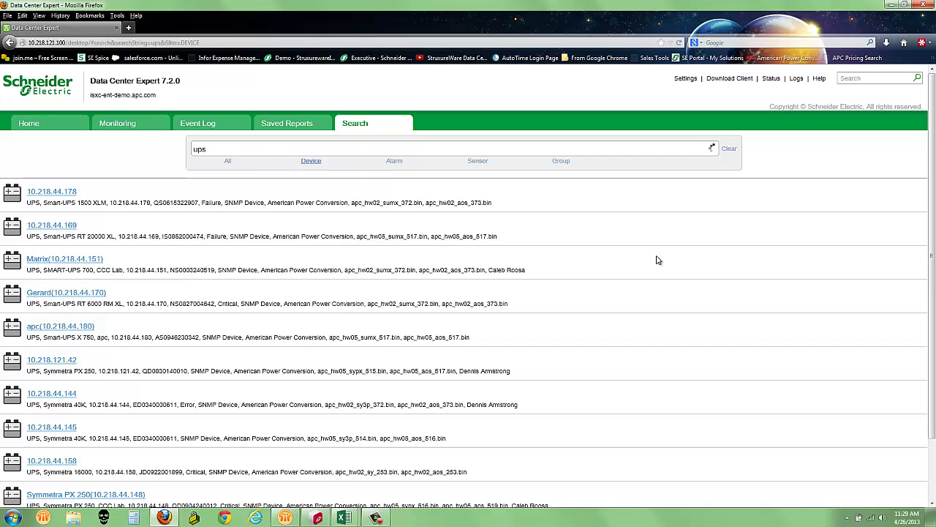
Step: Look through the UPS search results and open the details of Symmetra PX 250(10.218.44.148)
{"action": "scroll", "coordinate": [656, 259], "scroll_direction": "down", "scroll_amount": 2}
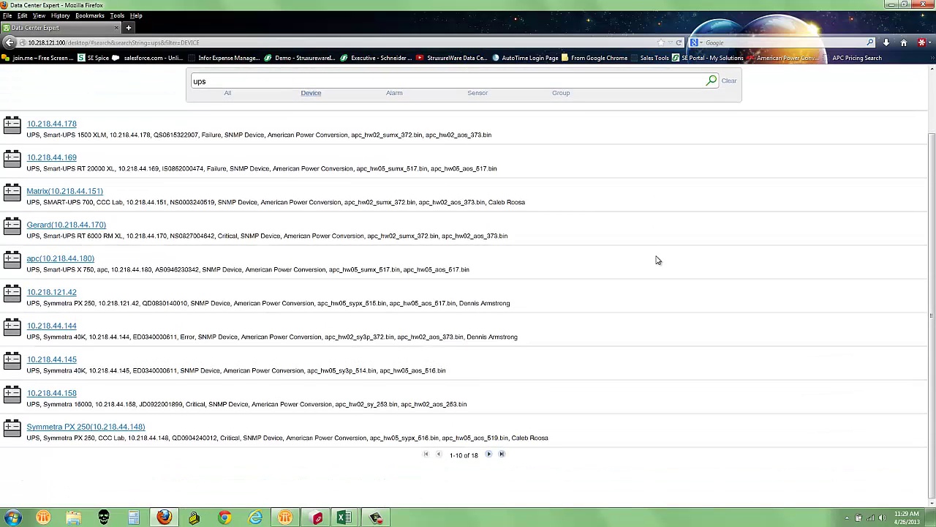
{"action": "scroll", "coordinate": [656, 260], "scroll_direction": "up", "scroll_amount": 2}
{"action": "scroll", "coordinate": [656, 261], "scroll_direction": "down", "scroll_amount": 2}
{"action": "left_click", "coordinate": [96, 426]}
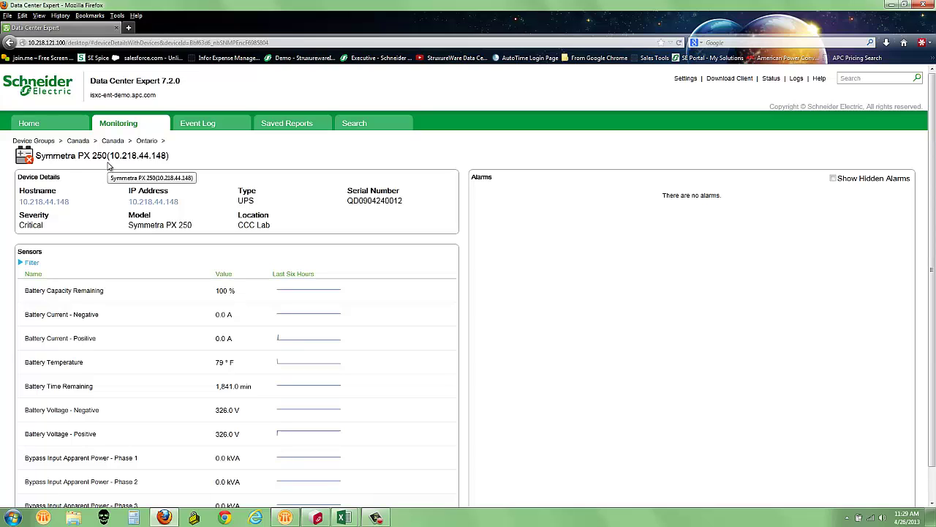
Step: Look through the Symmetra PX 250 sensor list and advance to sensors 11-20
{"action": "scroll", "coordinate": [101, 264], "scroll_direction": "down", "scroll_amount": 1}
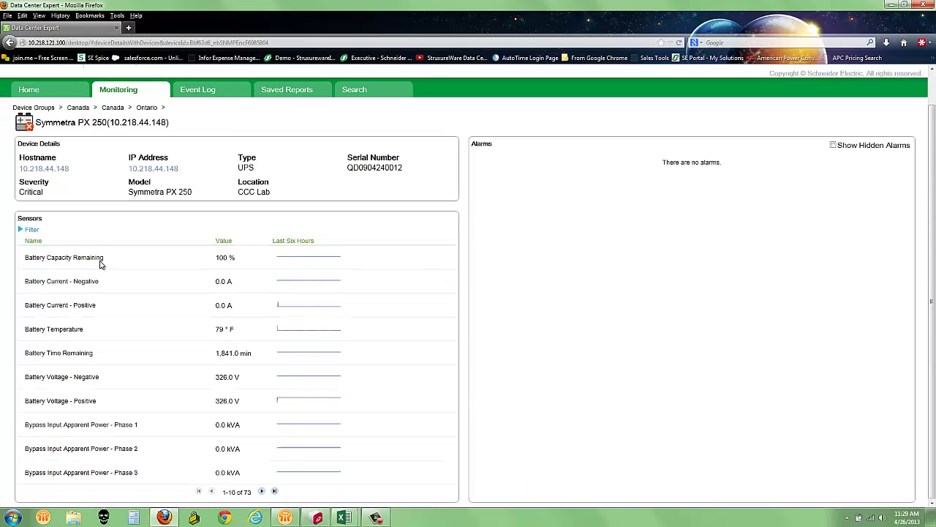
{"action": "left_click", "coordinate": [262, 492]}
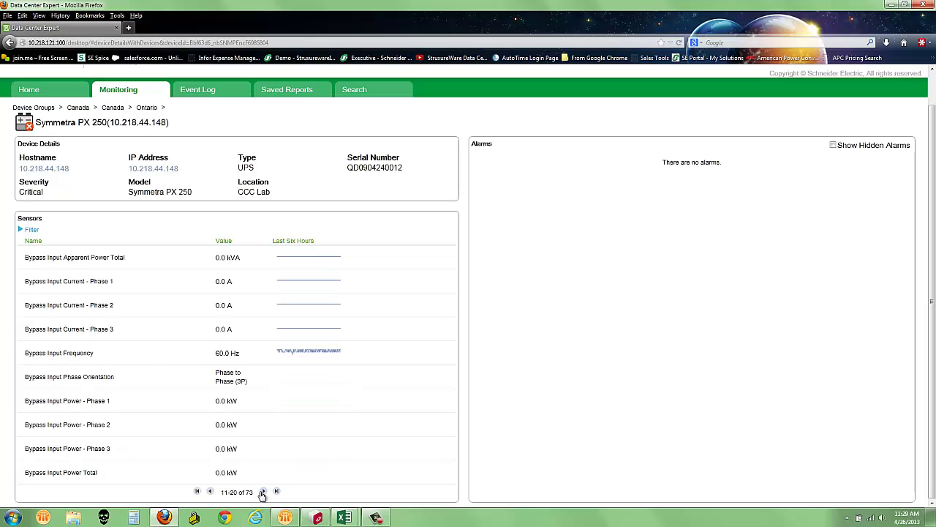
Step: View the UPS's own logon page through its IP address, close it, and return to the Home dashboard
{"action": "left_click", "coordinate": [167, 170]}
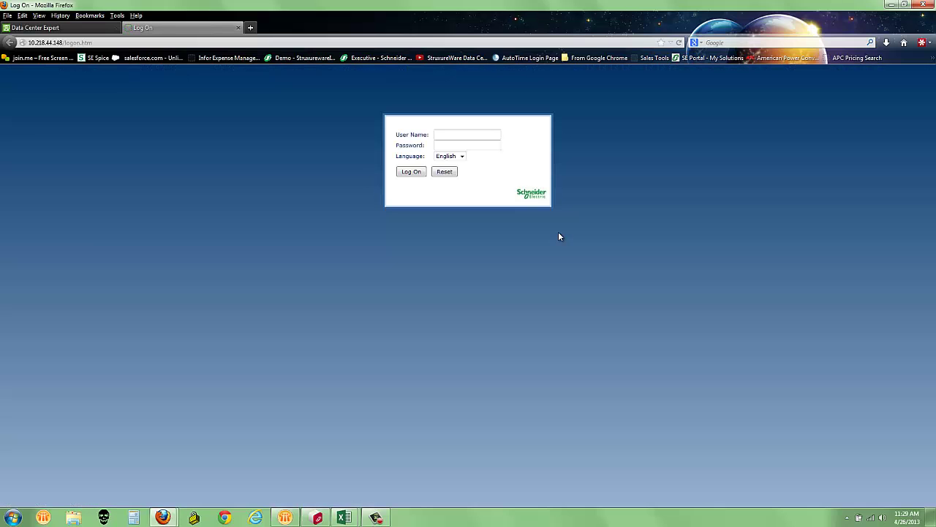
{"action": "left_click", "coordinate": [237, 27]}
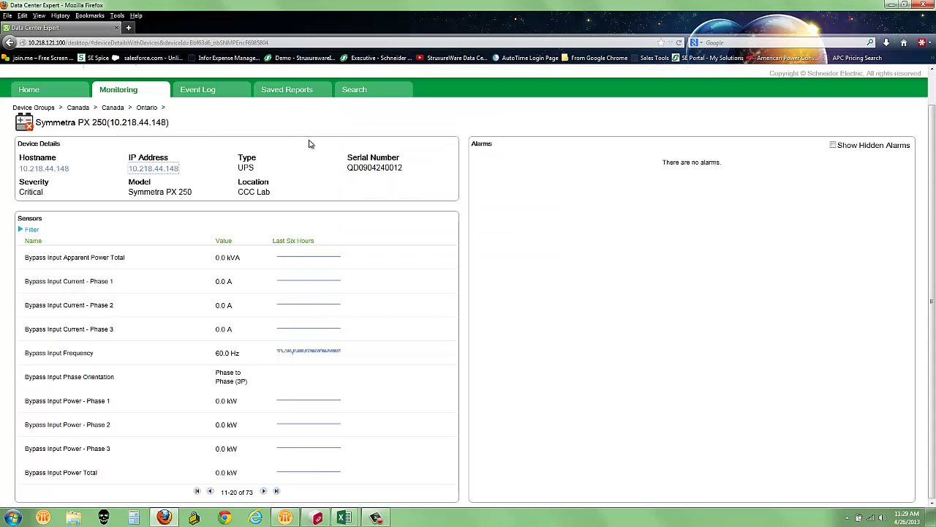
{"action": "left_click", "coordinate": [28, 89]}
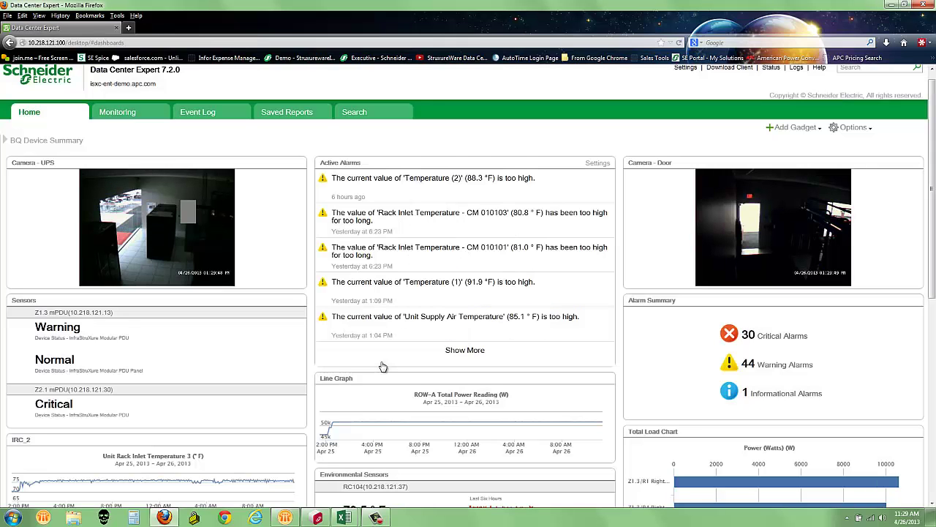
{"action": "mouse_move", "coordinate": [345, 517]}
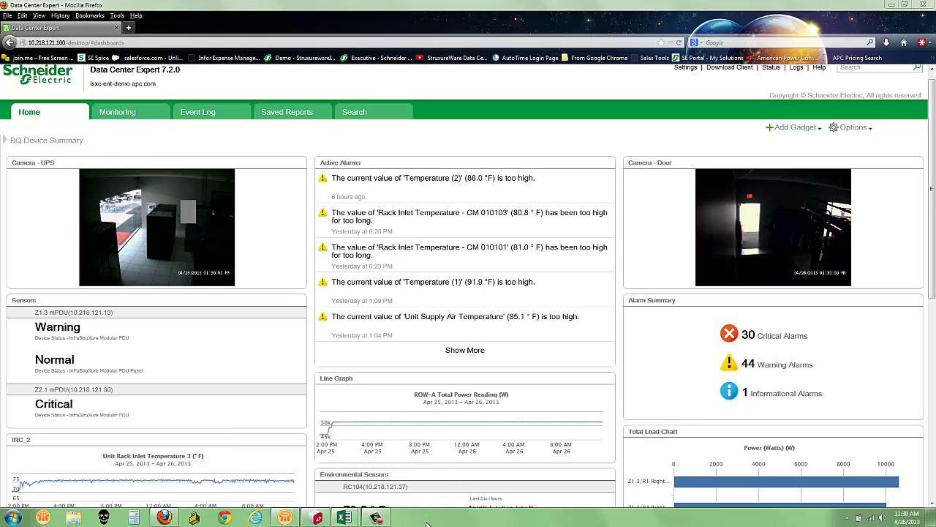
{"action": "left_click", "coordinate": [287, 517]}
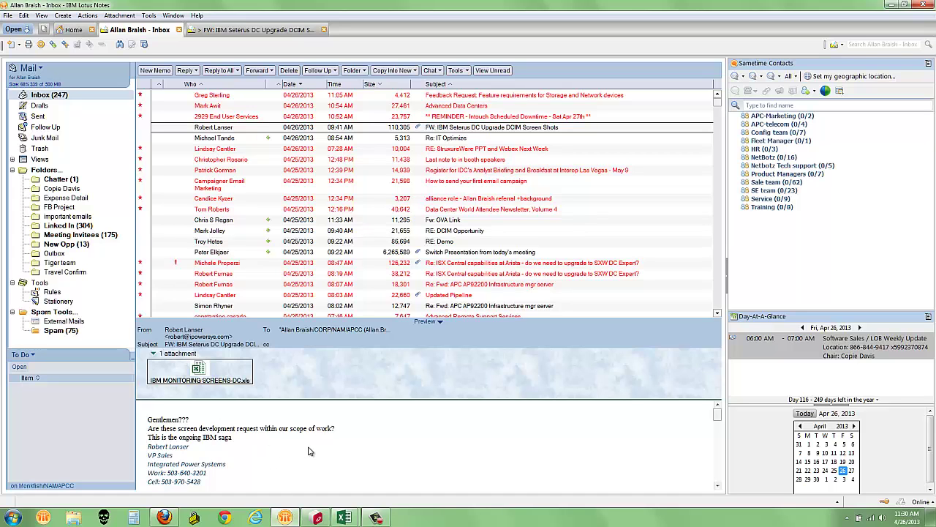
{"action": "left_click", "coordinate": [891, 4]}
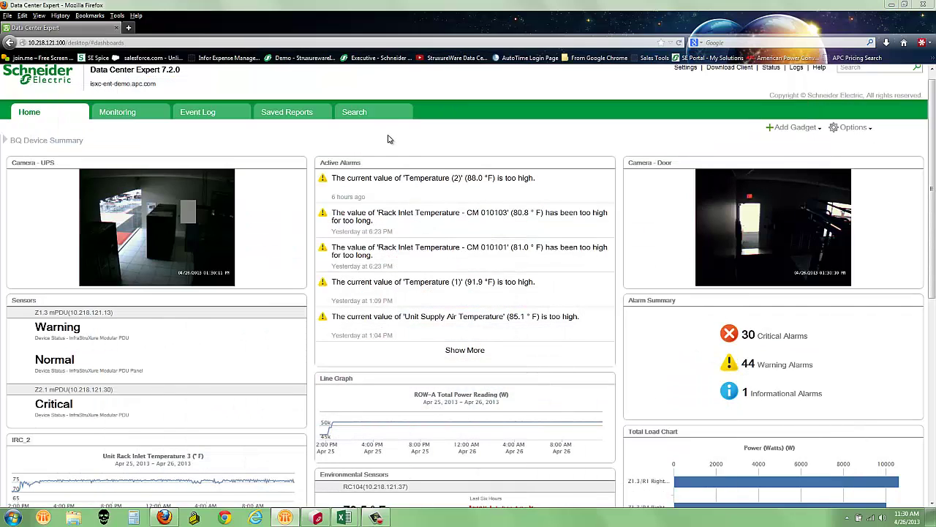